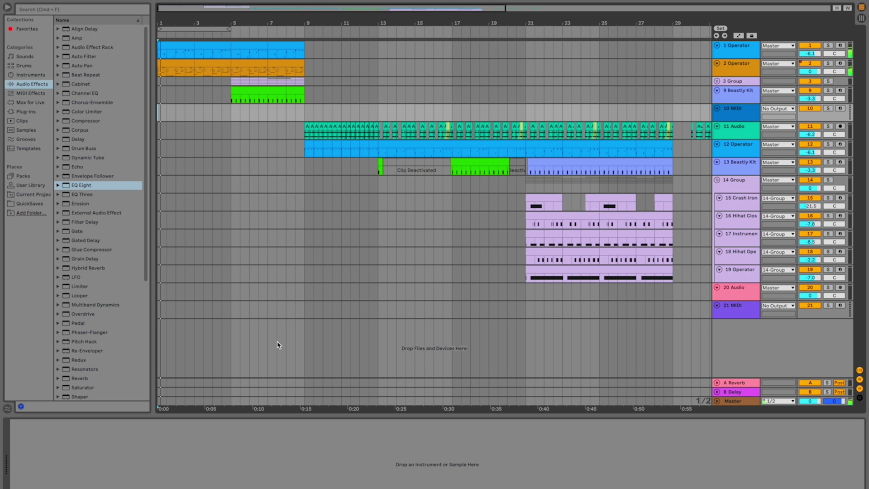
- Play the Operator loop and add iZotope Trash 2 to the end of that track's effect chain
key(space)
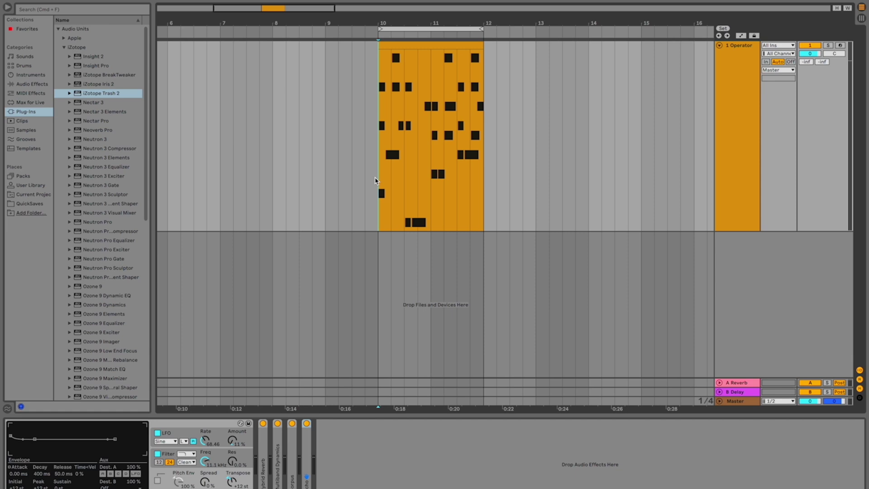
key(space)
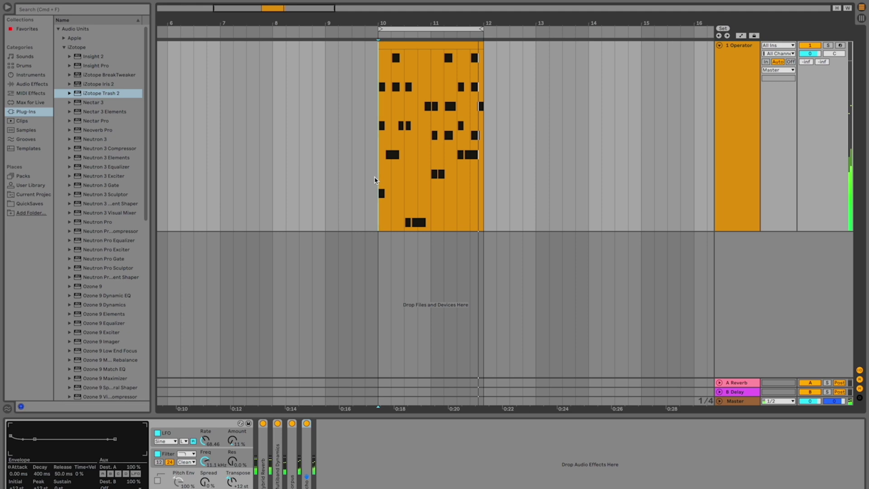
drag(93, 96, 385, 443)
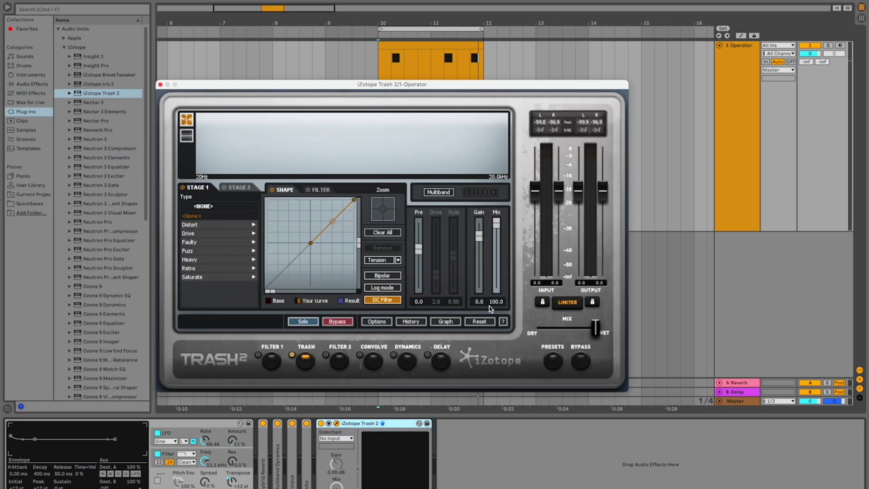
- Audition the Cactus, Capacity and Crispy types from the Drive category in Trash 2's Stage 1 while the loop plays
click(201, 234)
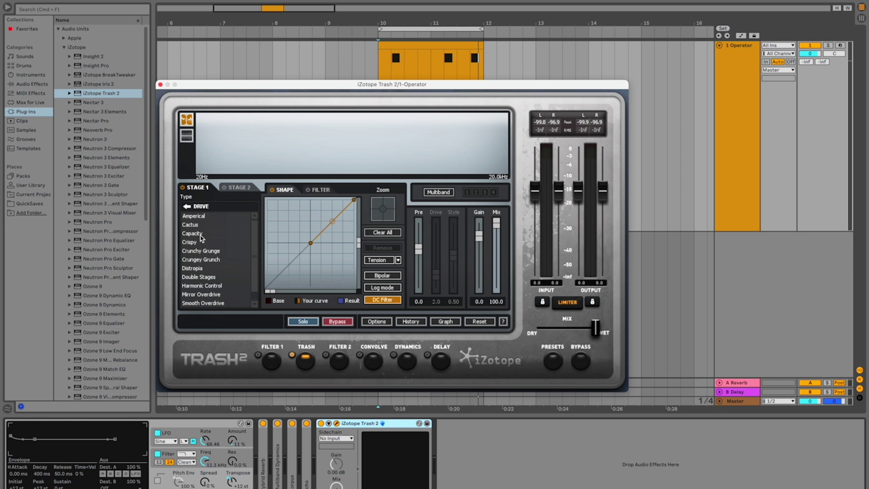
key(space)
click(199, 224)
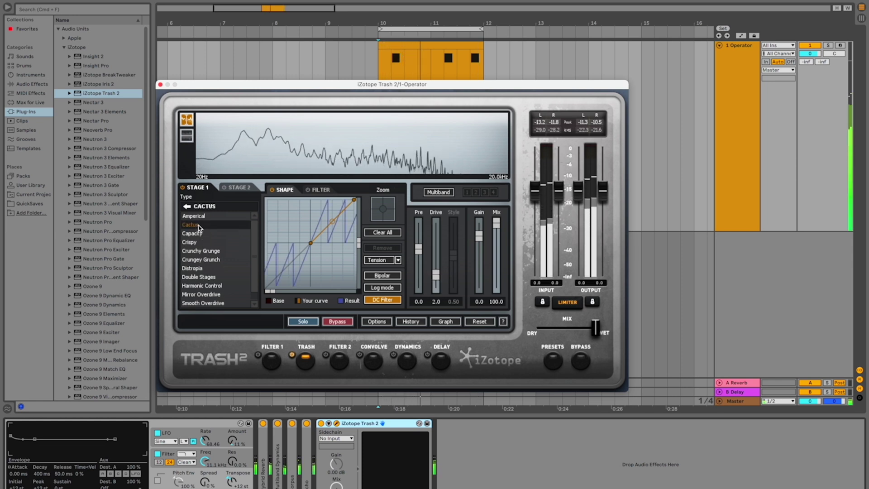
click(202, 233)
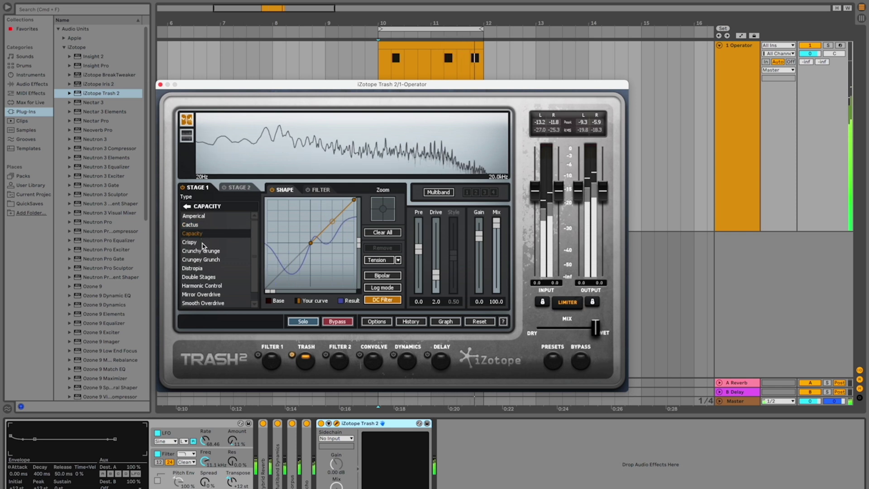
click(202, 243)
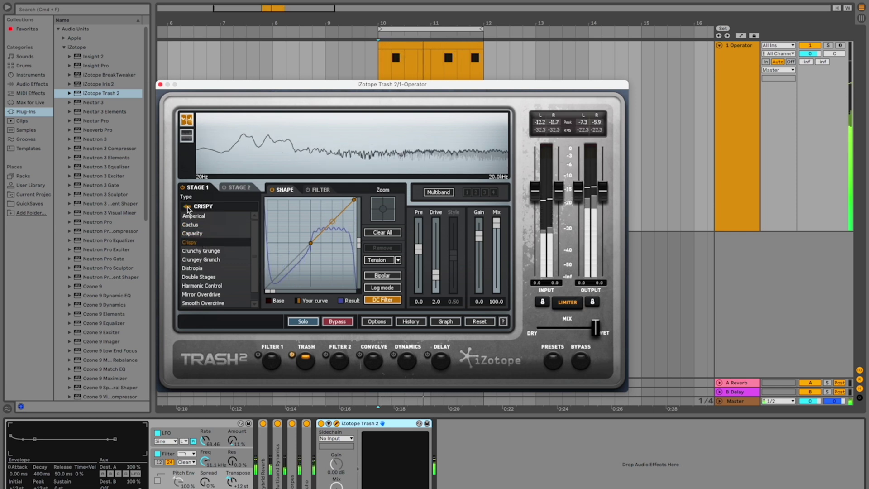
- Browse the Faulty and Distort categories, and try the Cracked Actor and Citrus Pulp types from Heavy
click(187, 207)
click(203, 242)
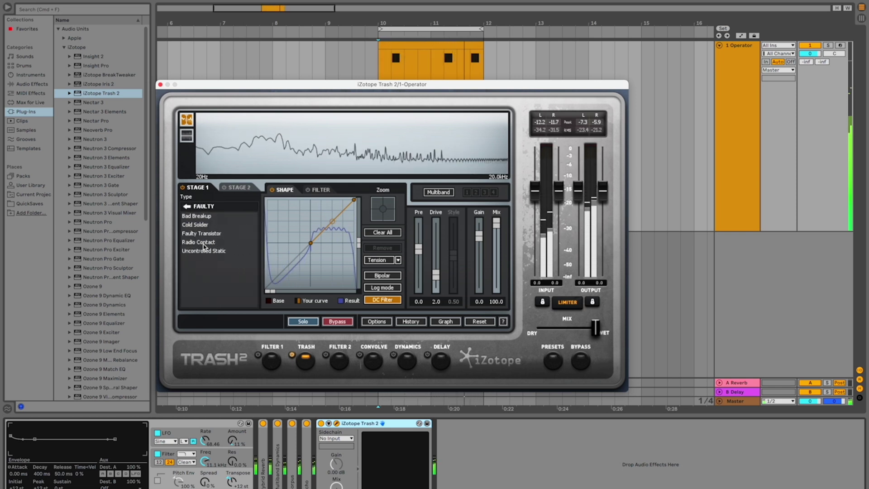
click(187, 207)
click(197, 224)
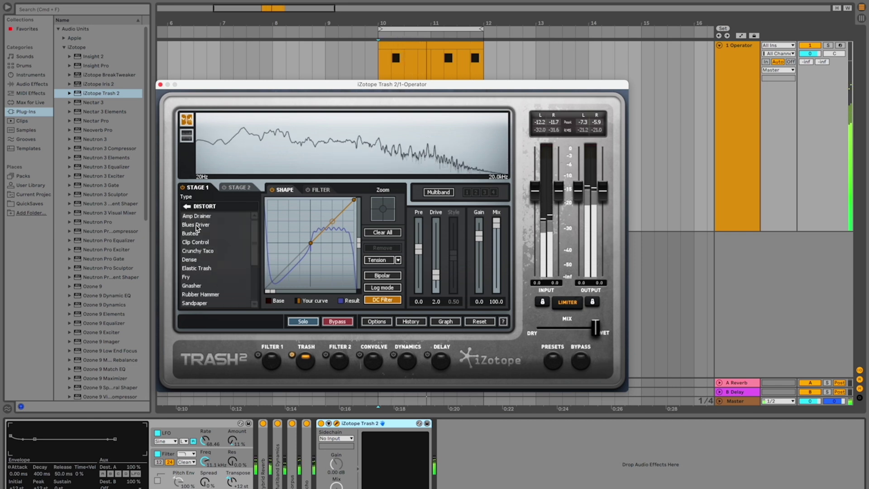
click(187, 207)
click(202, 260)
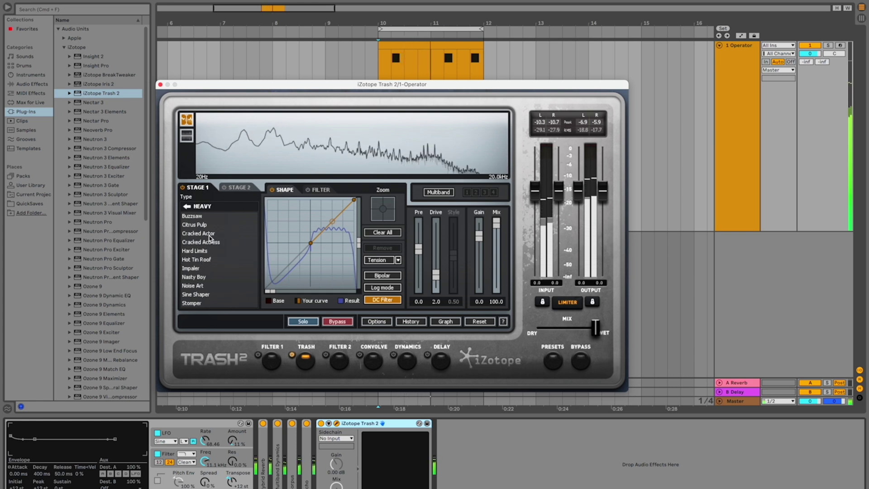
click(199, 232)
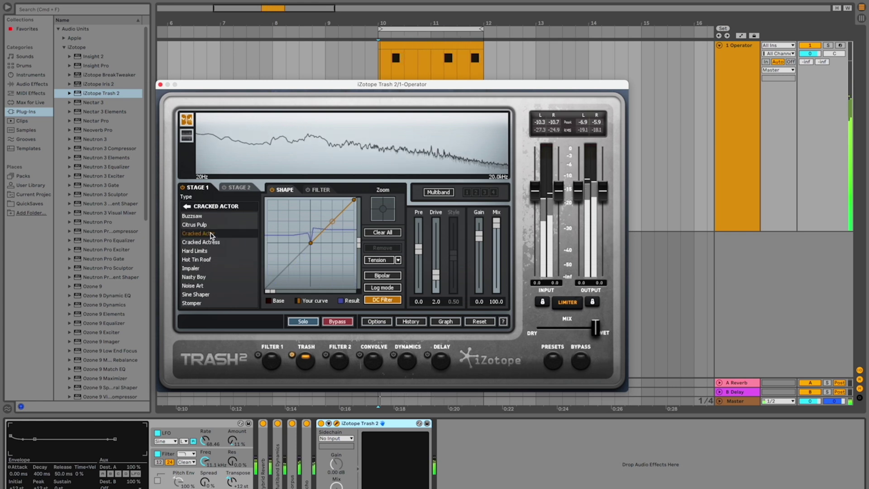
click(214, 225)
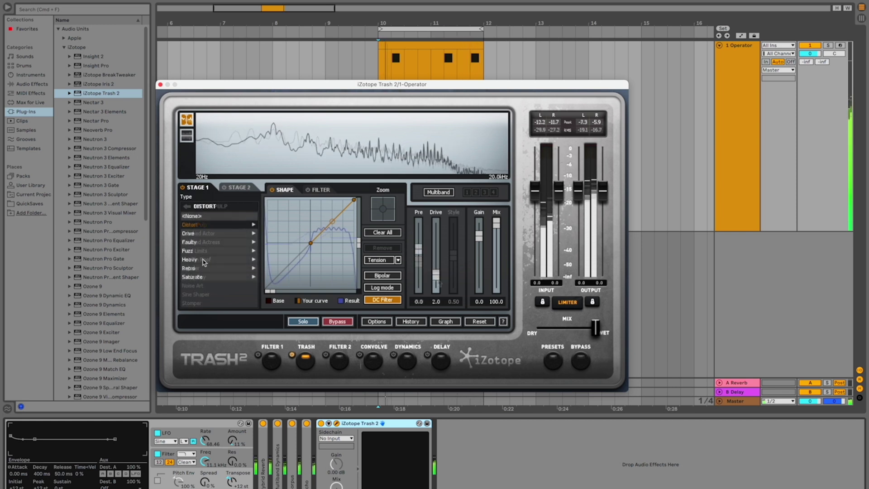
- Compare Cracked Actor in the Heavy category and set Stage 1 to the Citrus Pulp distortion
click(187, 206)
click(204, 261)
click(199, 234)
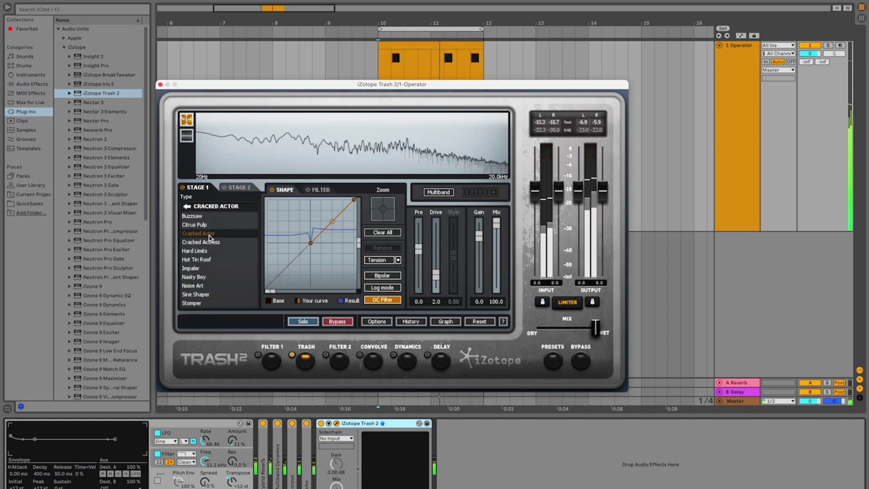
click(196, 225)
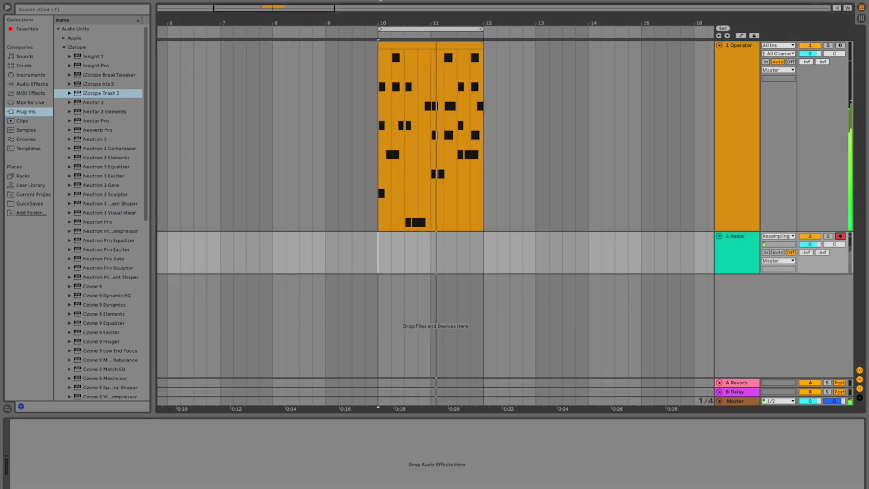
- Record the resampled Operator loop onto the audio track, turning looping off to capture the tail before stopping
click(377, 0)
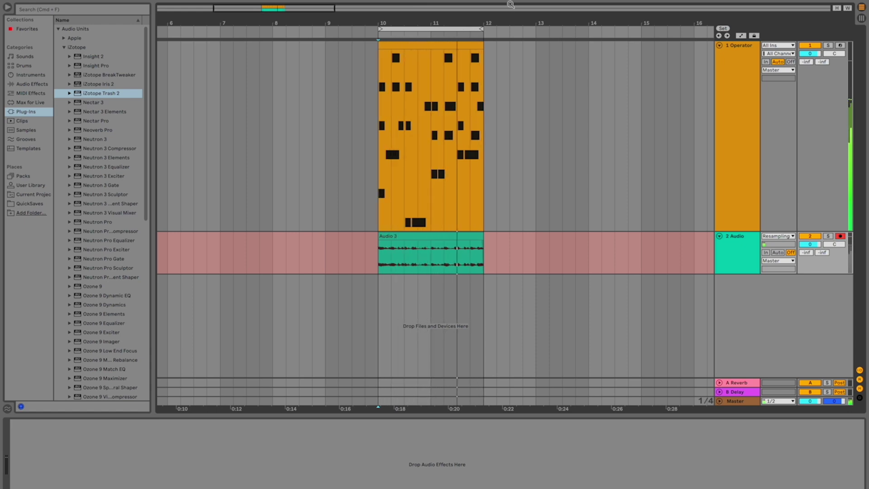
key(super+l)
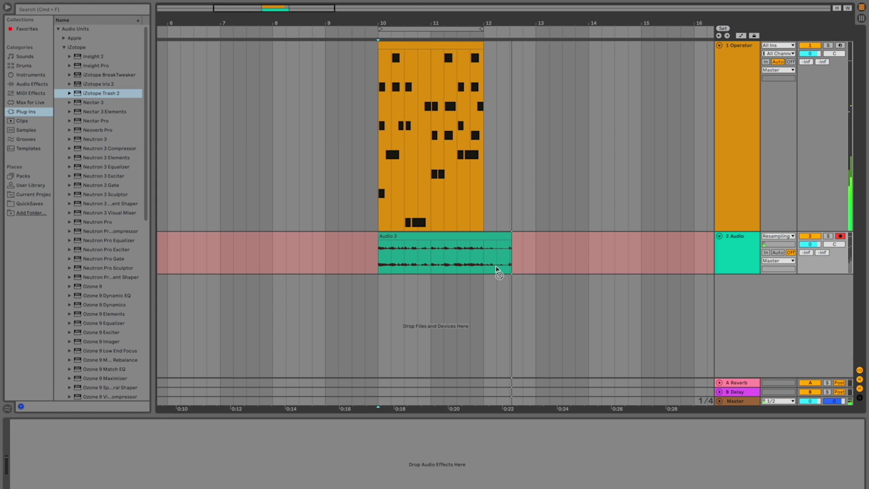
key(space)
- Separate the recording's tail at bar 12 and place a four-bar section of the audio from bar 13
click(460, 233)
drag(460, 233, 480, 240)
drag(425, 236, 325, 236)
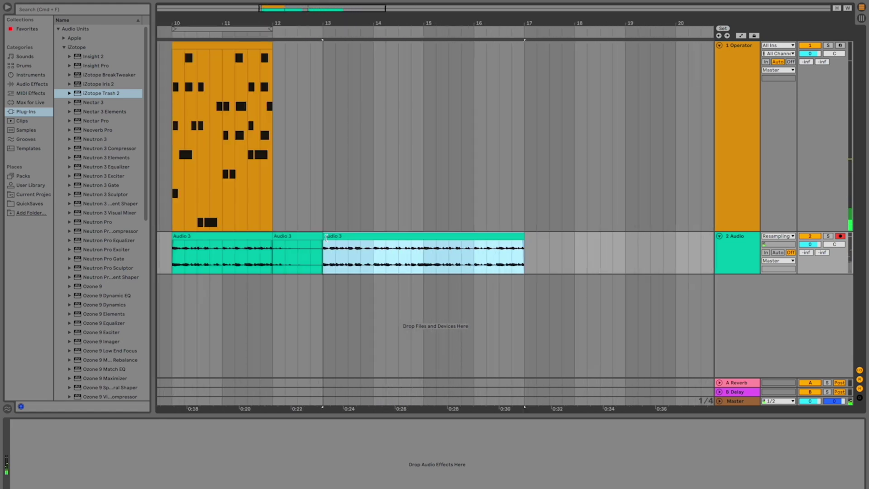
- Lengthen the chopped audio clip at 14.3 so that it reaches the clip at 14.4
key(z)
click(600, 264)
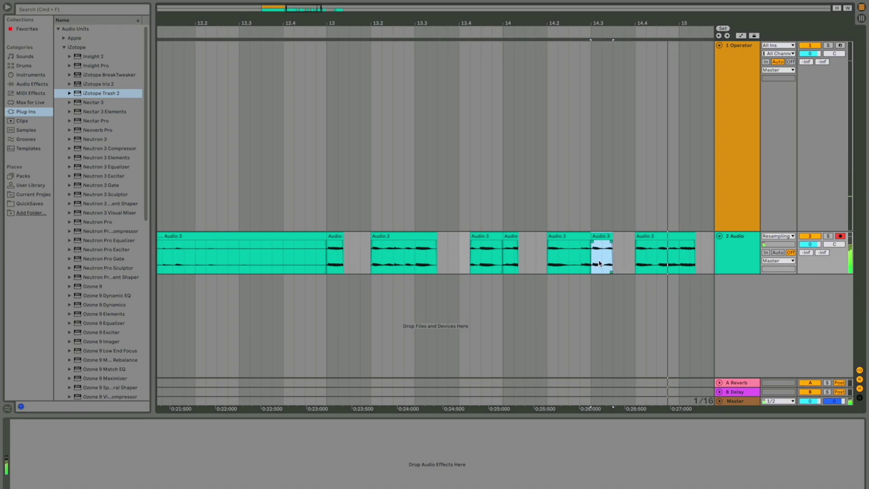
drag(612, 271, 635, 271)
- Loop bars 13 to 15 around the chopped audio clips and play them
click(679, 256)
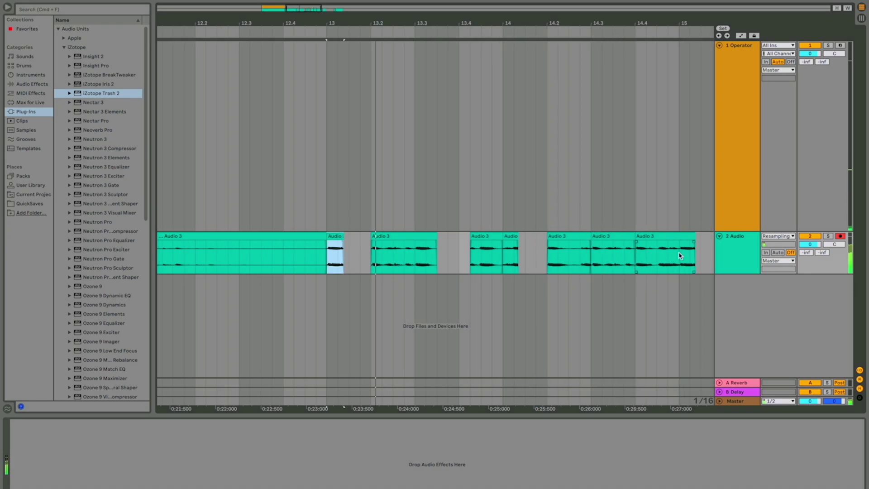
key(ctrl+l)
key(space)
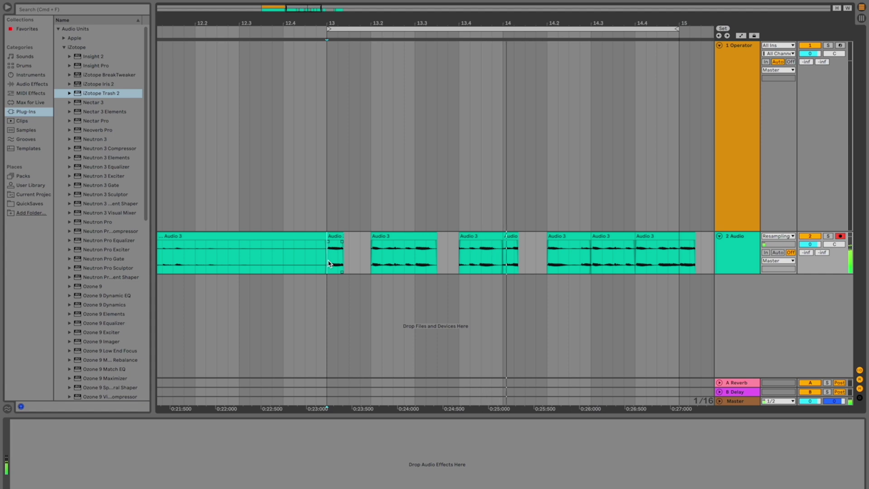
- Add iZotope Trash 2 to the audio track and enable its Convolve module
drag(93, 94, 466, 230)
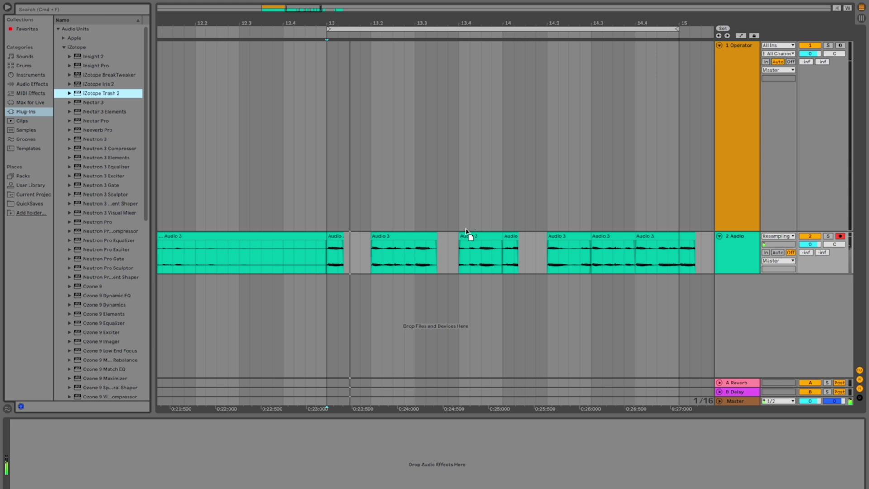
drag(467, 233, 469, 234)
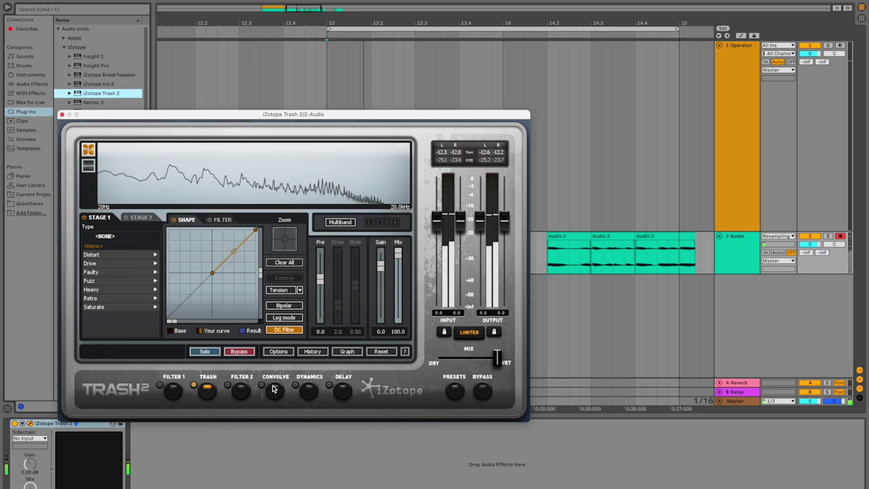
click(273, 390)
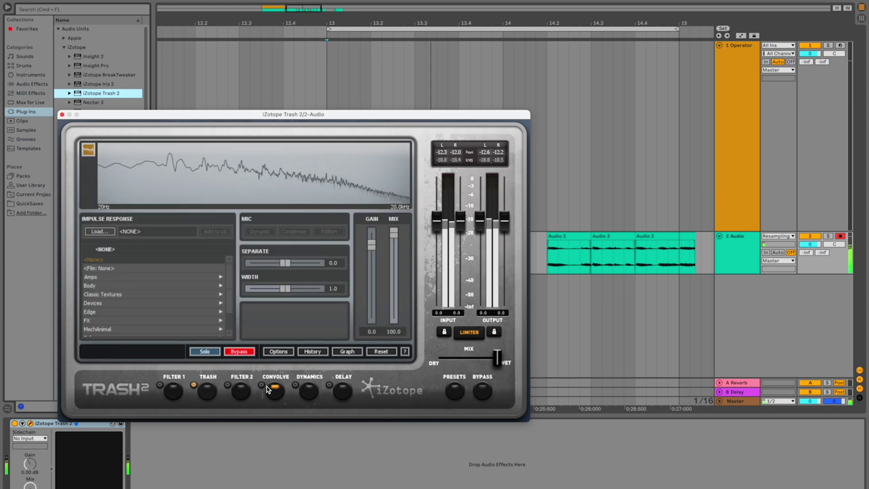
click(261, 385)
- Audition Classic Textures impulse responses, including 1980s Noise Floor, Altered TV, 480p Noise and Brittle Chip
click(208, 294)
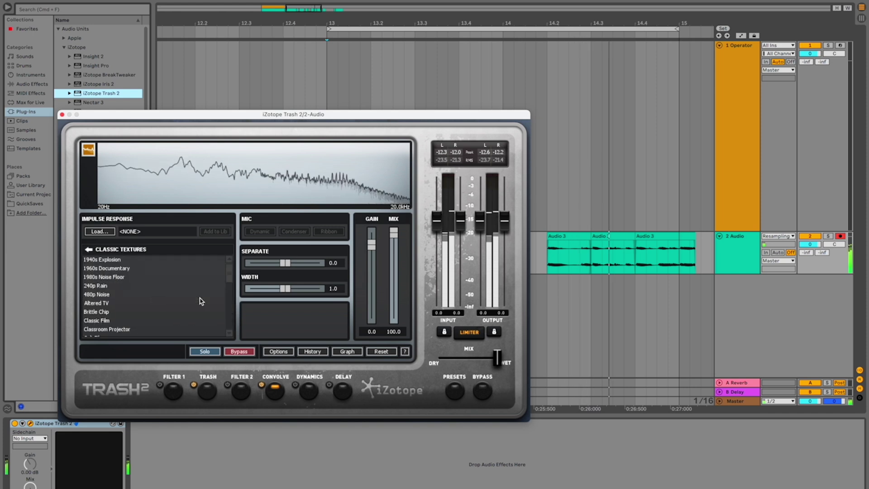
click(163, 294)
click(168, 277)
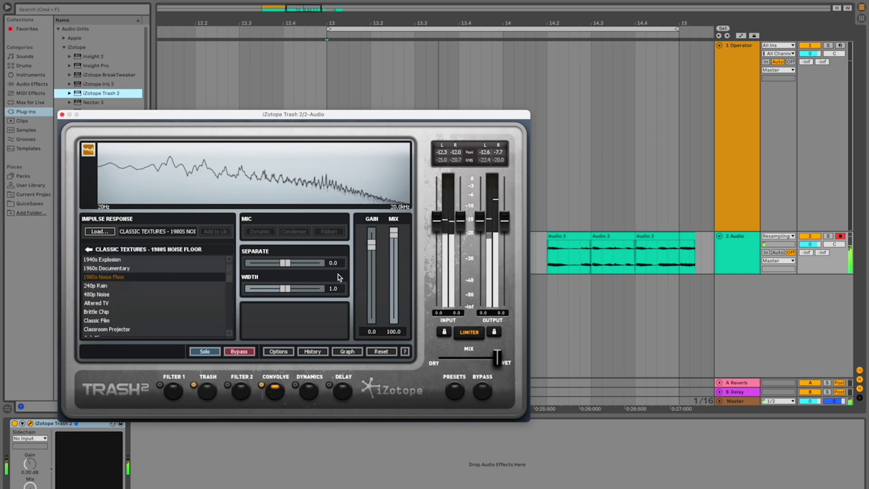
click(164, 303)
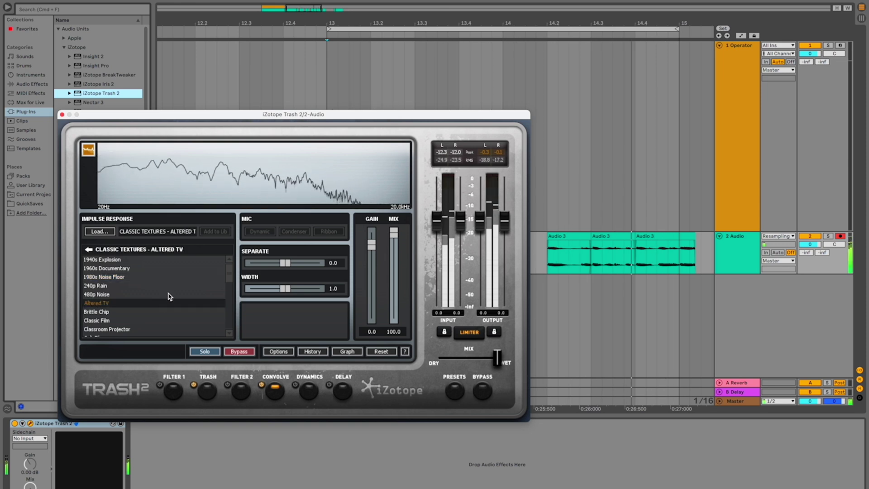
click(169, 295)
click(170, 311)
- Load the Handheld impulse response from Classic Textures and lower the convolution mix to 38.4
scroll(170, 310, down, 4)
click(192, 314)
click(177, 303)
drag(393, 233, 393, 259)
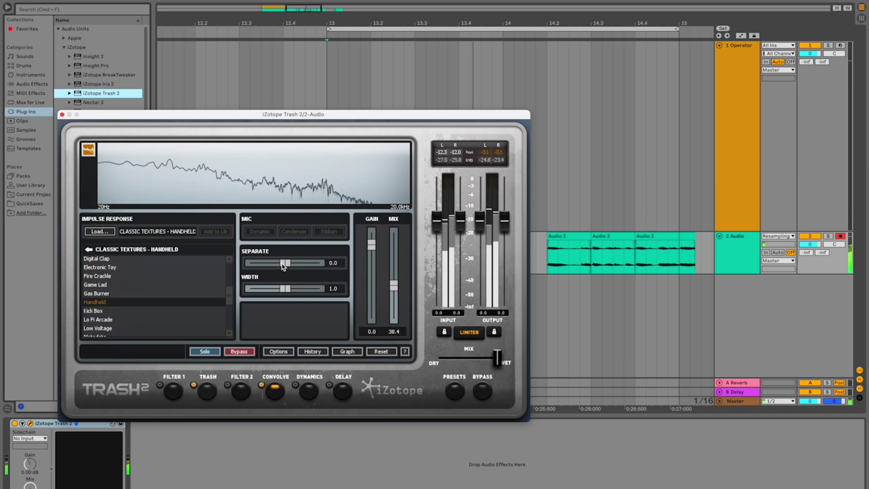
click(144, 328)
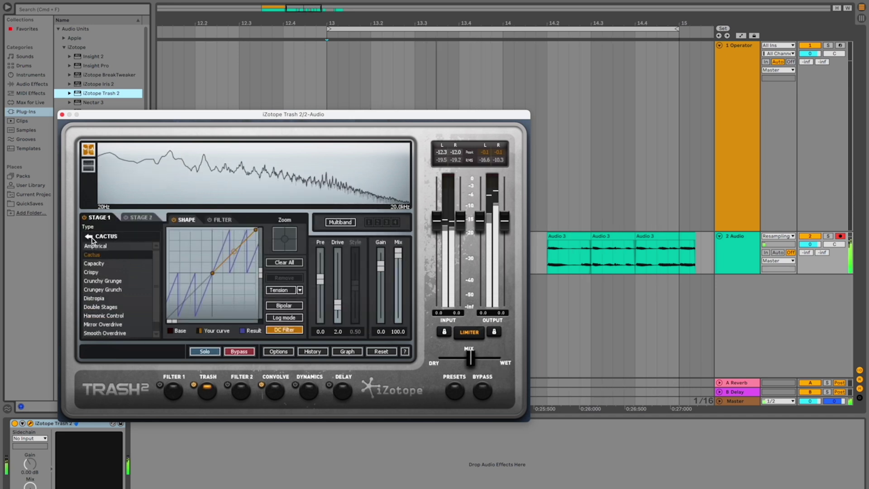
- Apply the Blues Driver distortion with drive at 5.4, the overall mix fully wet and the output at -7.0
click(89, 237)
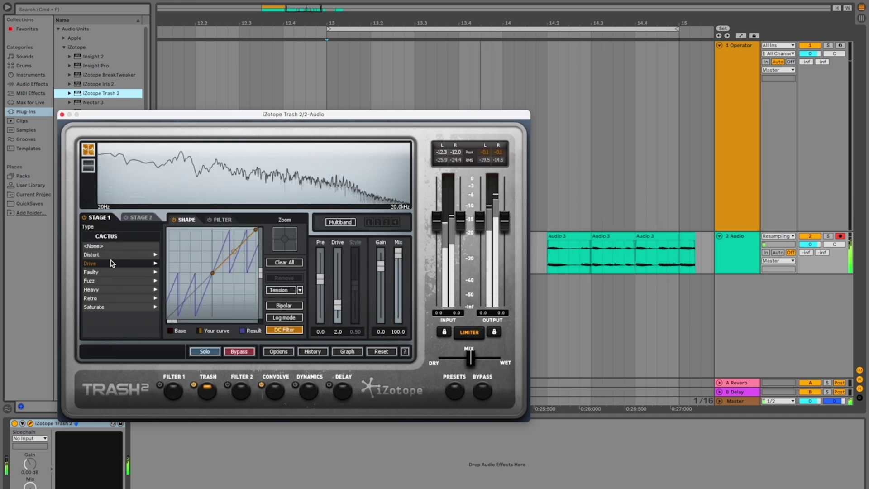
click(97, 254)
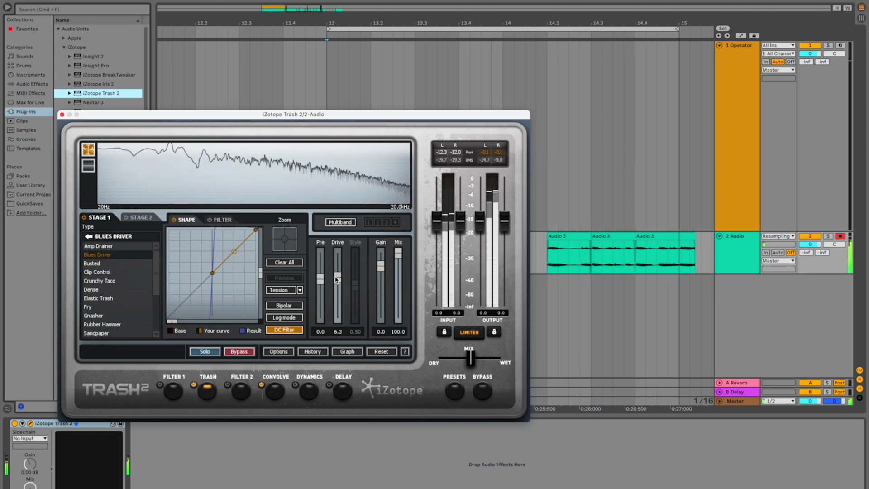
drag(468, 359, 497, 358)
drag(505, 221, 507, 247)
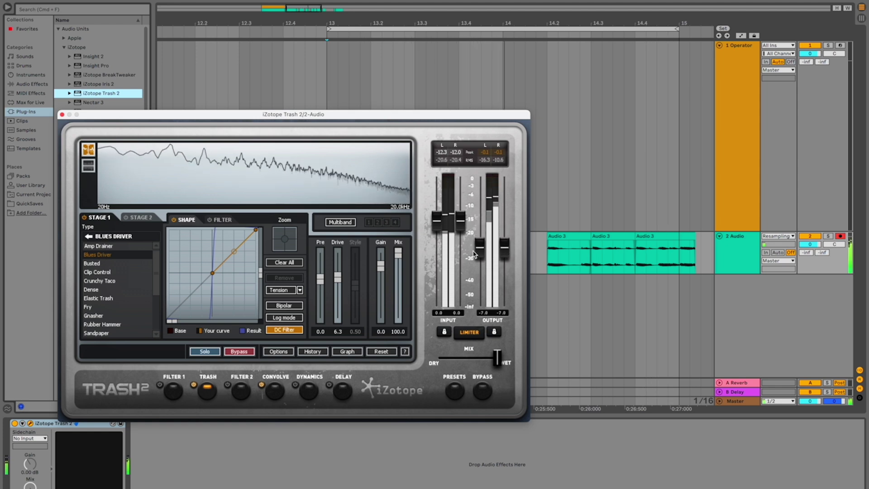
drag(338, 277, 337, 286)
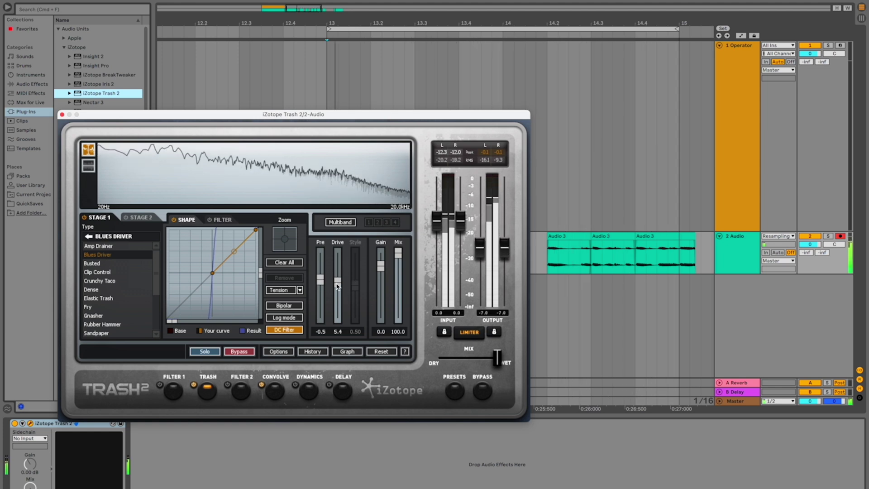
- Lower the compressor threshold to about -21 in Trash 2's Dynamics module and raise the compressor ratio slightly
click(303, 396)
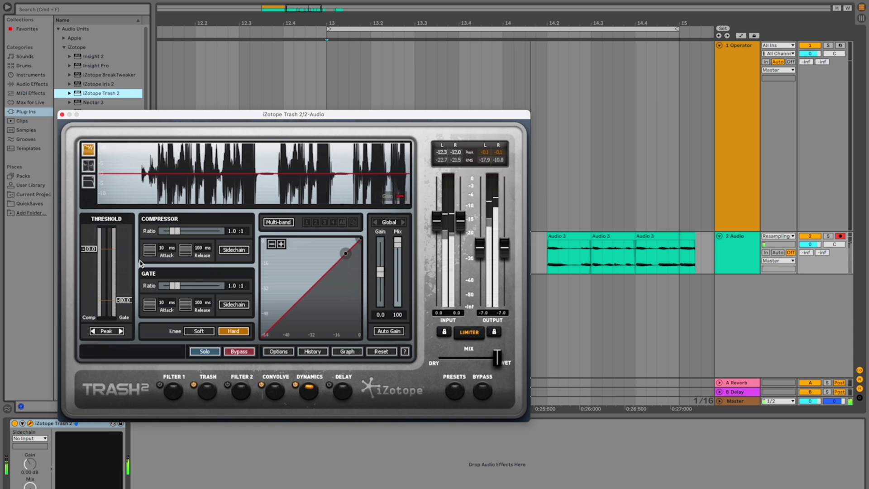
drag(95, 248, 96, 265)
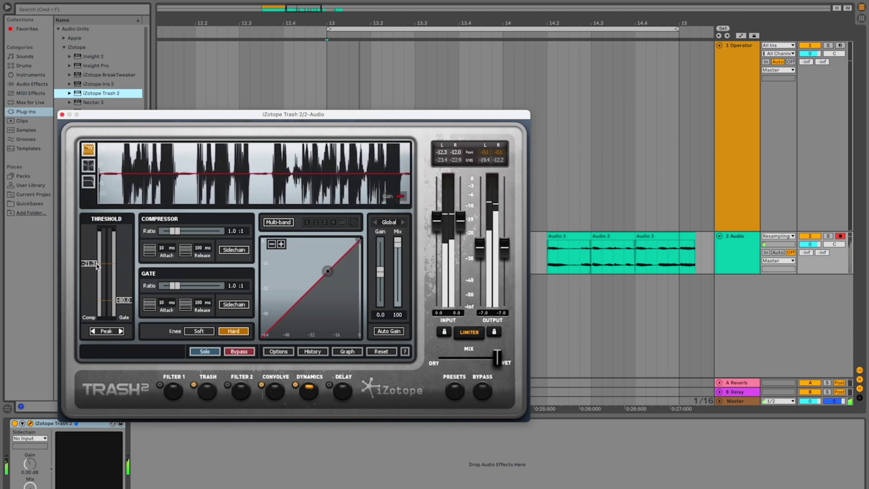
mouse_move(174, 231)
mouse_down()
mouse_move(189, 231)
mouse_move(180, 231)
mouse_up()
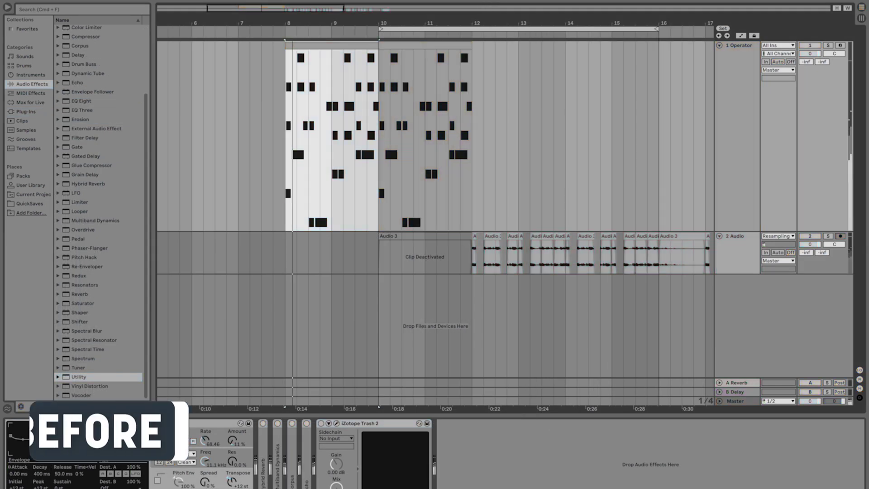
click(448, 136)
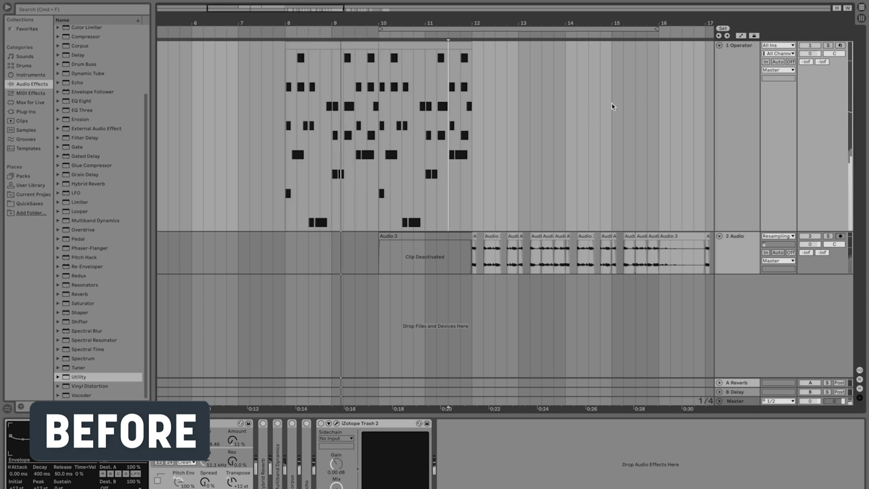
click(470, 118)
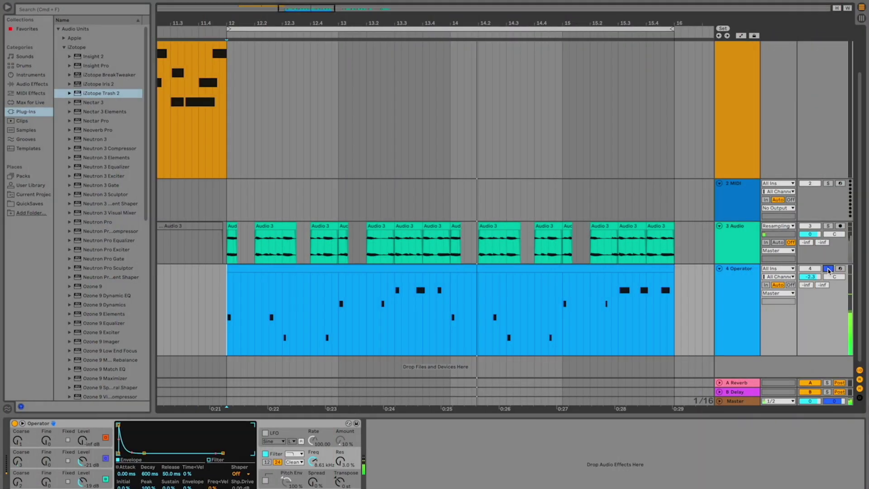
- Add iZotope Trash 2 to the 4 Operator track, unsolo the track and load the Beat Grinder preset from the Aggressive folder
drag(86, 102, 390, 429)
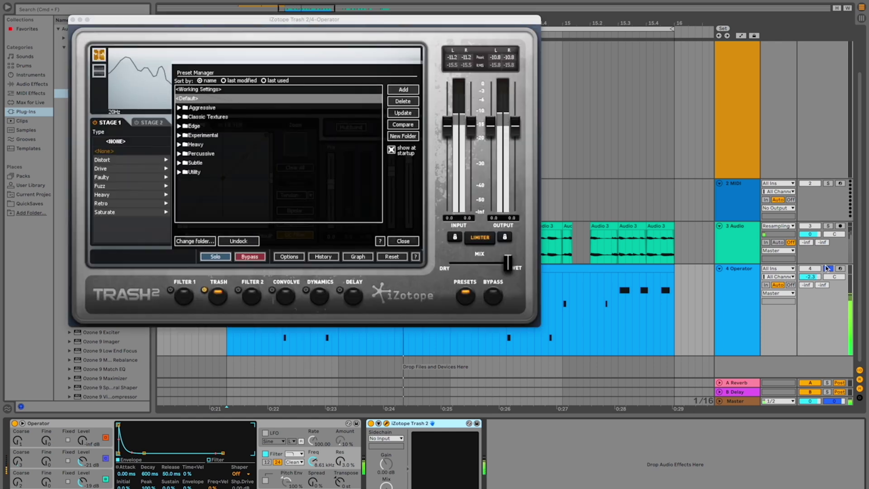
click(828, 268)
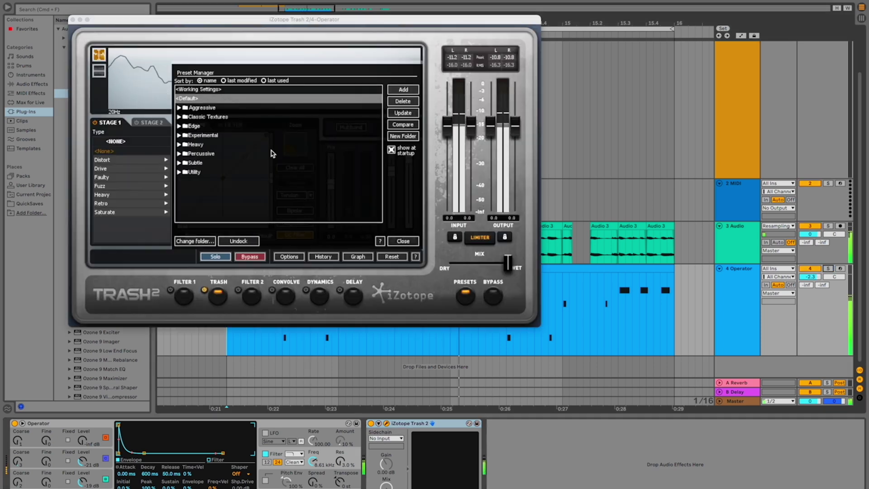
click(179, 108)
click(203, 127)
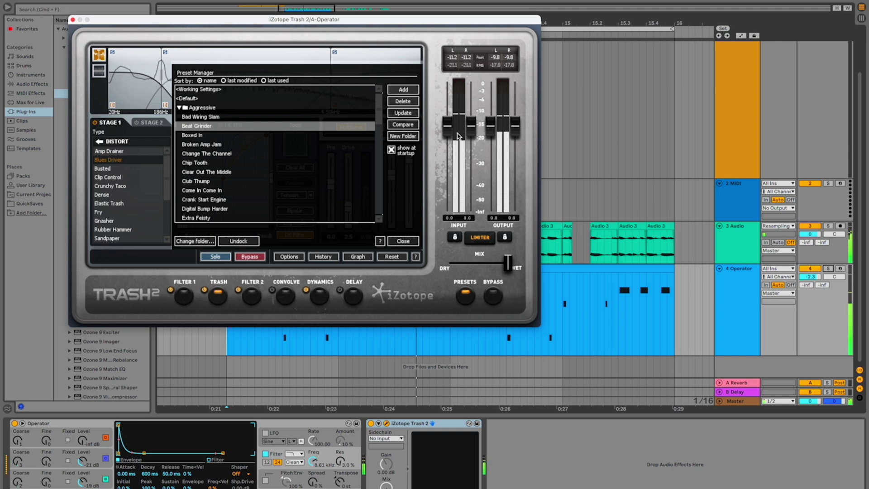
- Audition Aggressive presets such as Boxed In, Chip Tooth and Clear Out The Middle, and settle on Come In Come In
click(252, 137)
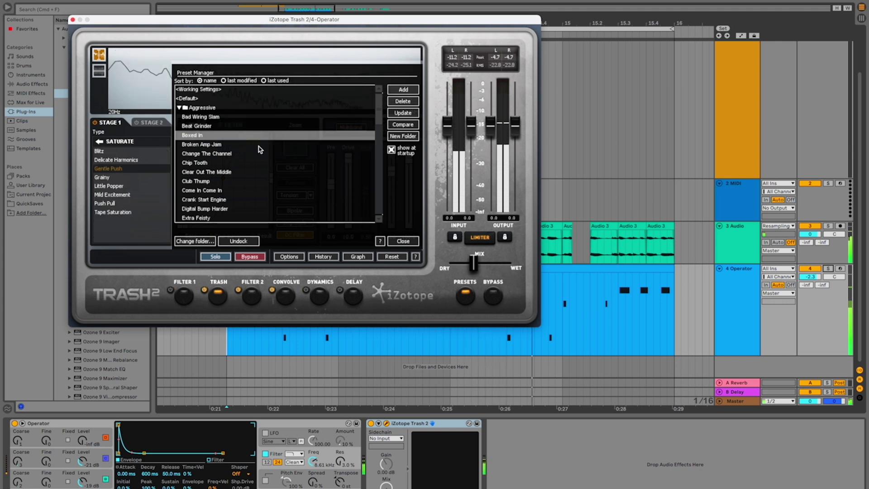
click(258, 146)
click(260, 154)
click(261, 161)
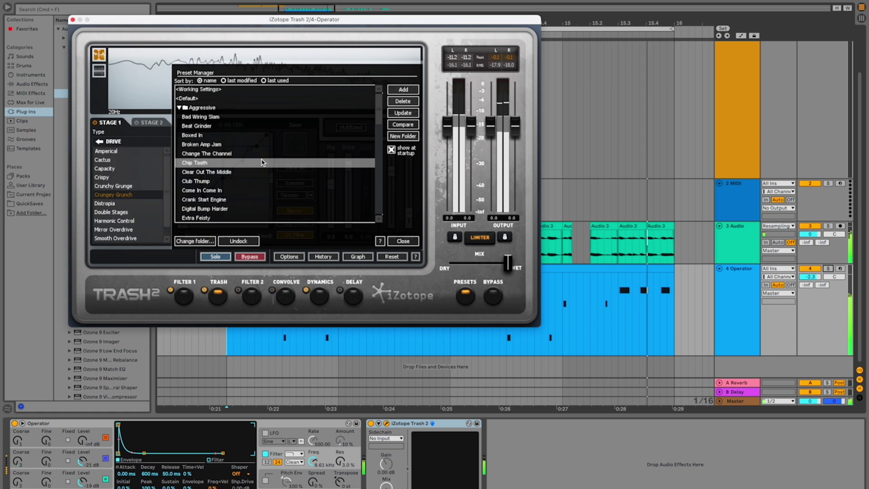
click(262, 154)
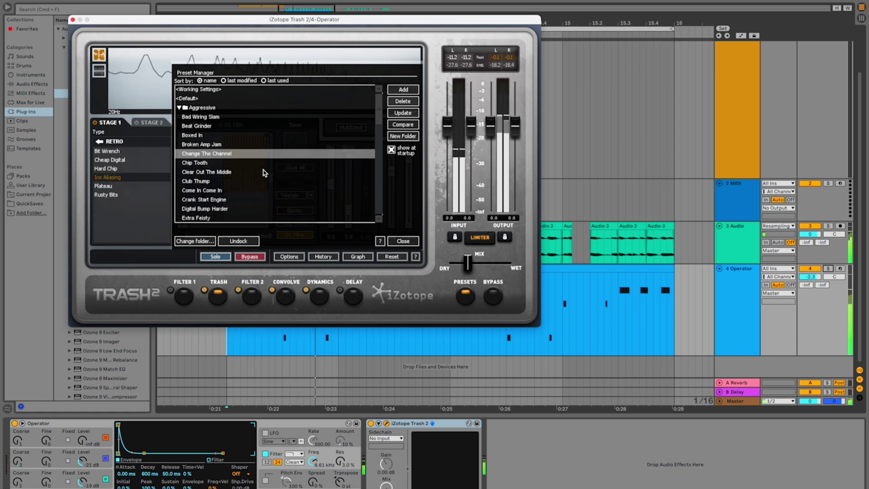
click(262, 171)
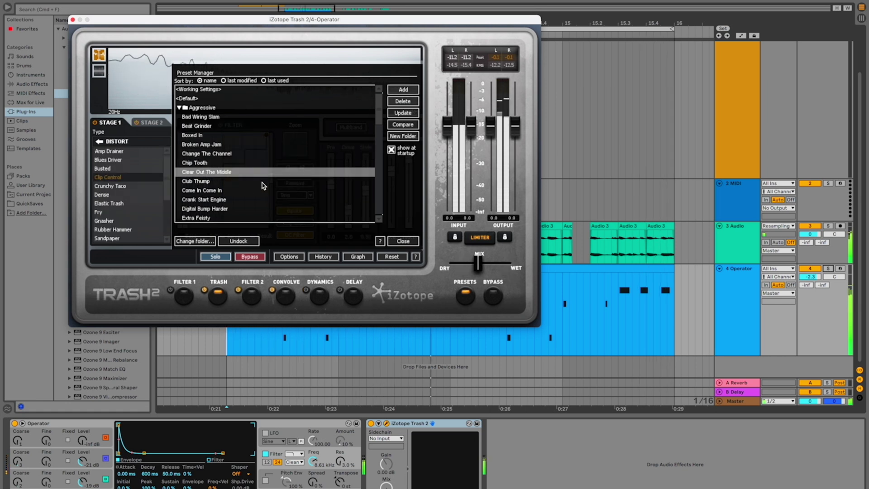
click(262, 181)
click(262, 190)
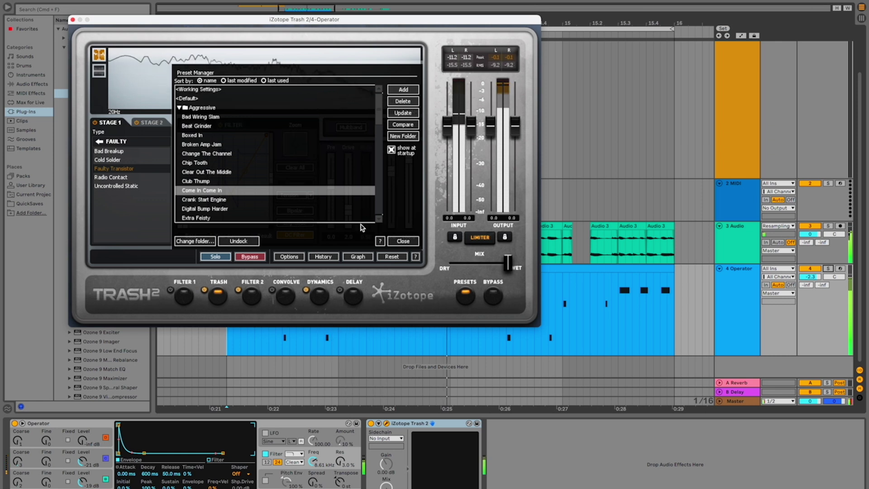
click(73, 20)
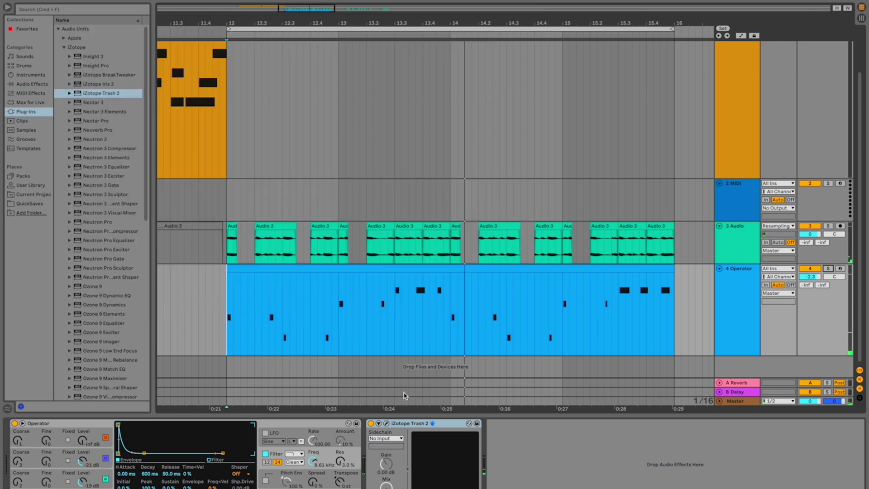
- Group the 4 Operator track's Trash 2 into an Audio Effect Rack and duplicate its chain
key(super+g)
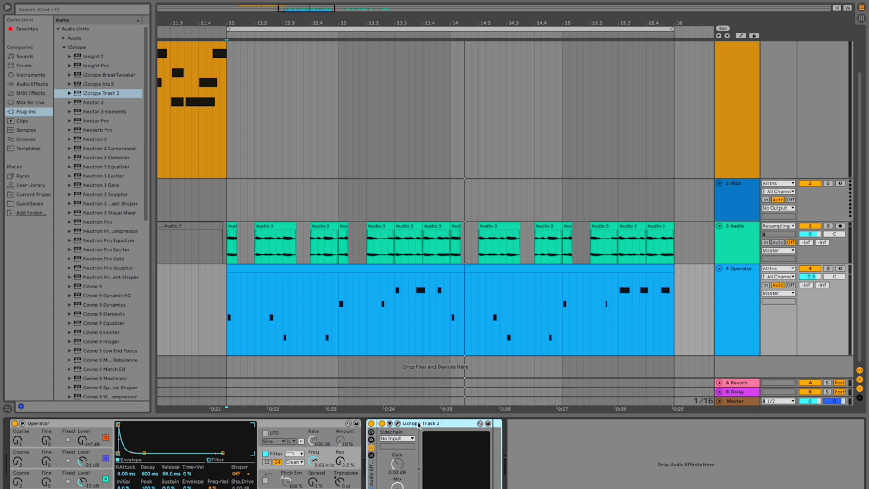
click(371, 454)
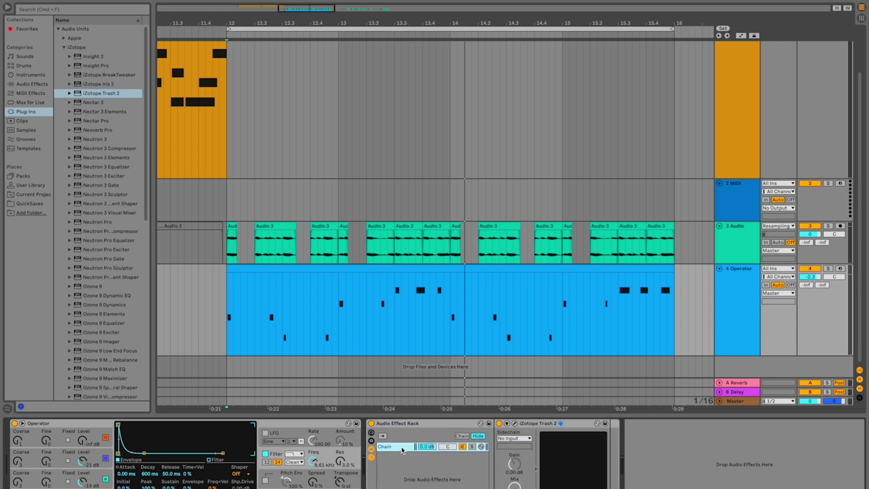
right_click(401, 448)
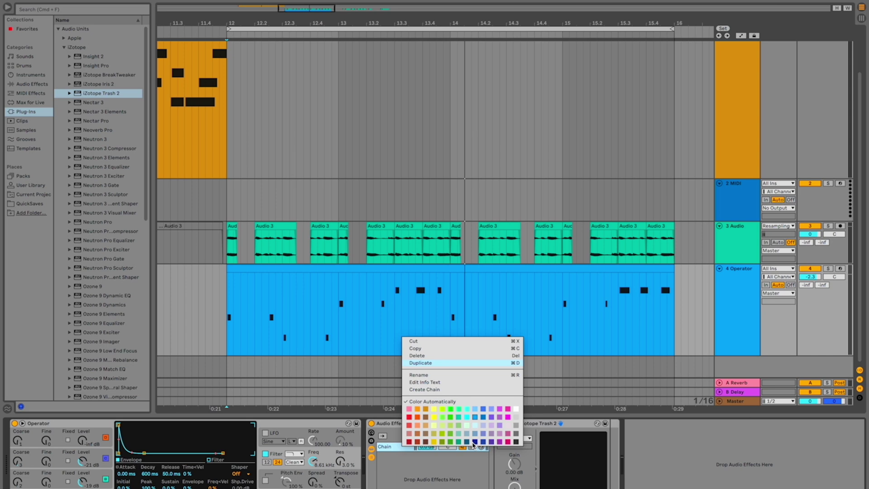
key(super+d)
- Load the Beat Grinder preset in the duplicated chain's Trash 2 and play the loop
click(514, 424)
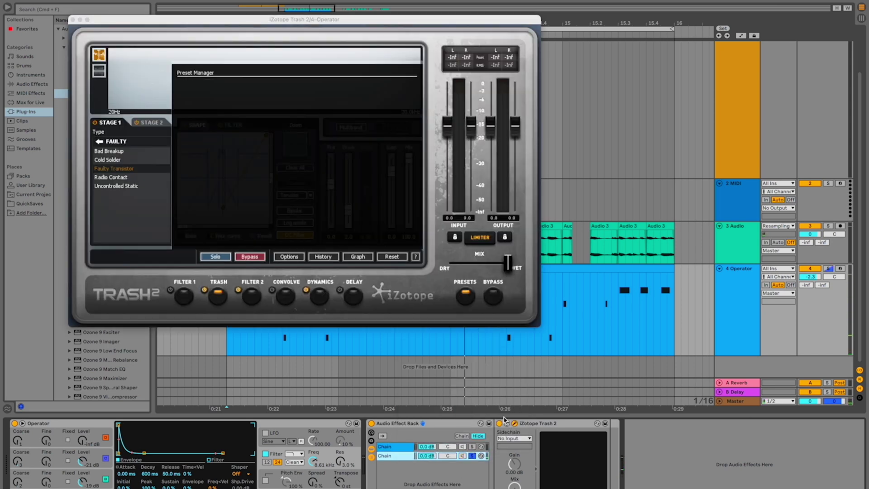
click(212, 127)
key(space)
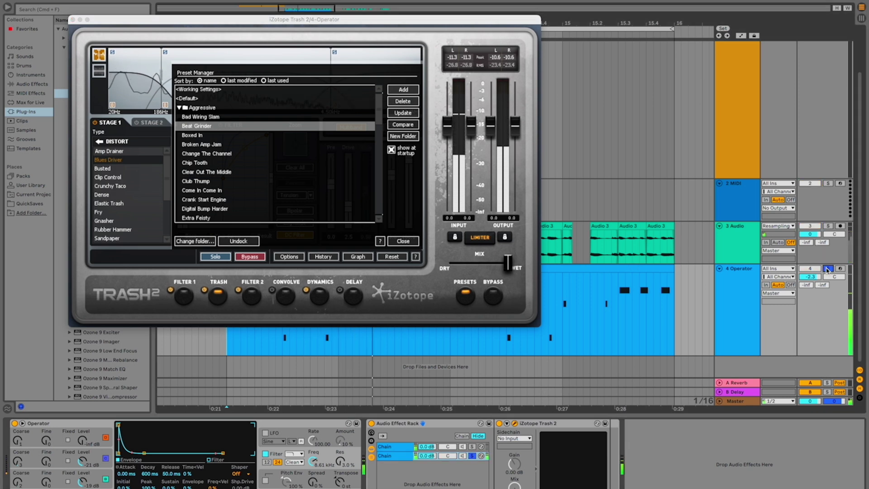
- Balance the rack's chains by soloing the first one, lowering the Beat Grinder output and setting the first chain's volume to -5.2 dB
click(472, 446)
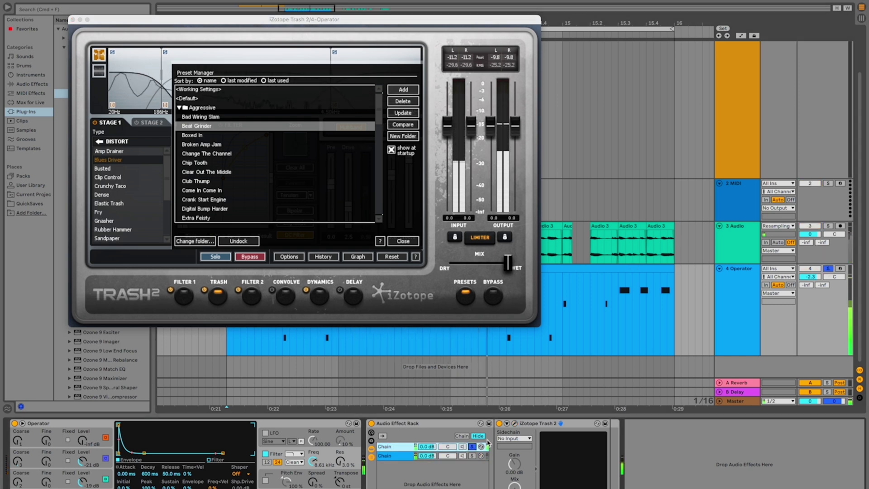
drag(507, 138, 507, 165)
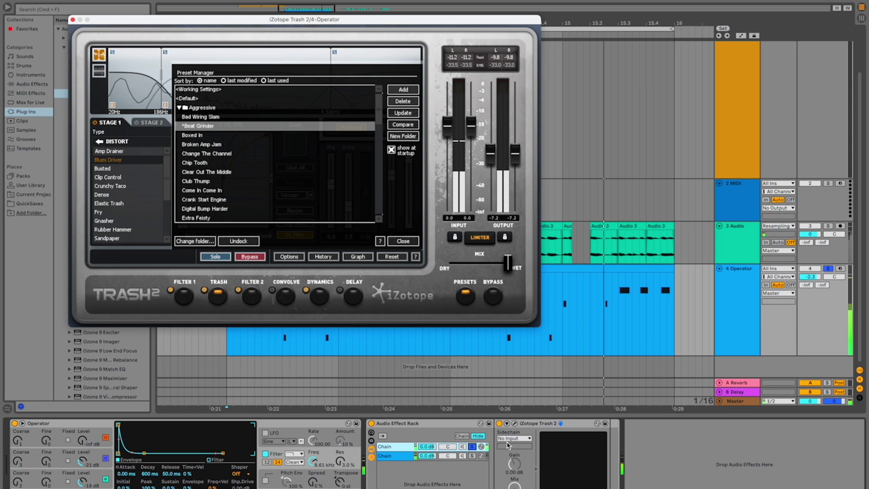
drag(426, 446, 426, 455)
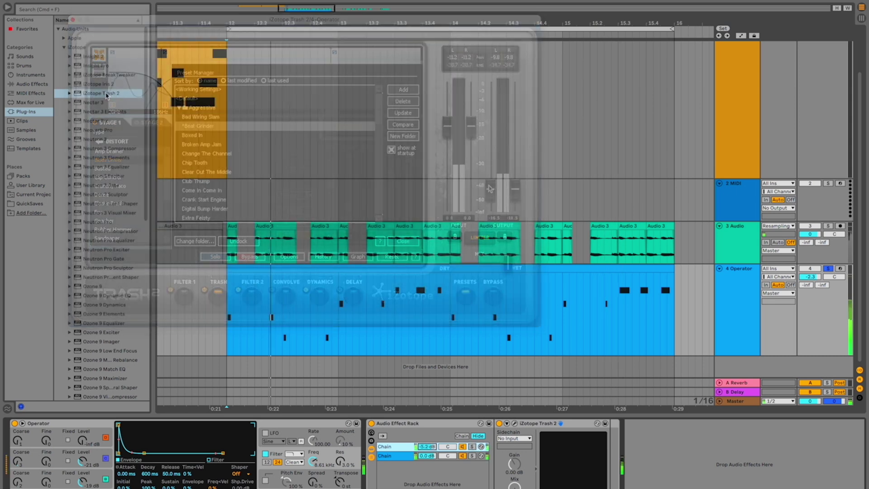
- Add another Trash 2 after the rack and try the Subtle presets 8th Note Wobbler, Add A Little Crunch and Add Muscle, with output at -4.2
key(Return)
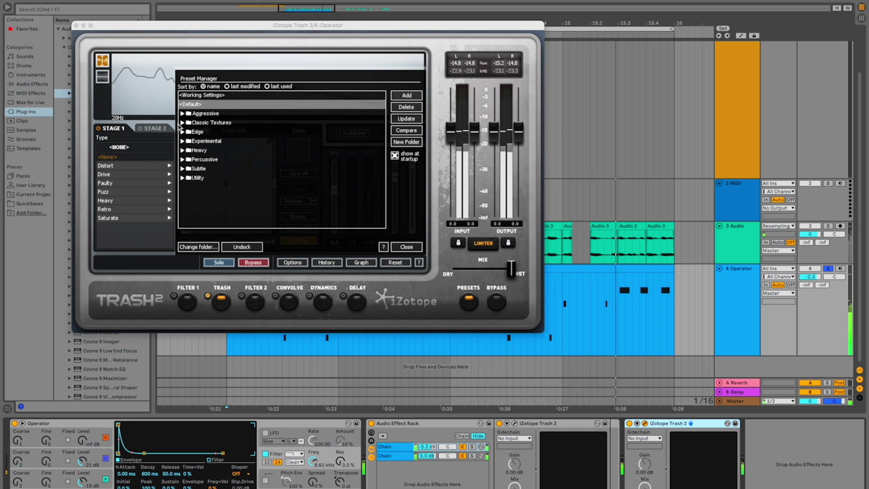
click(182, 168)
click(206, 177)
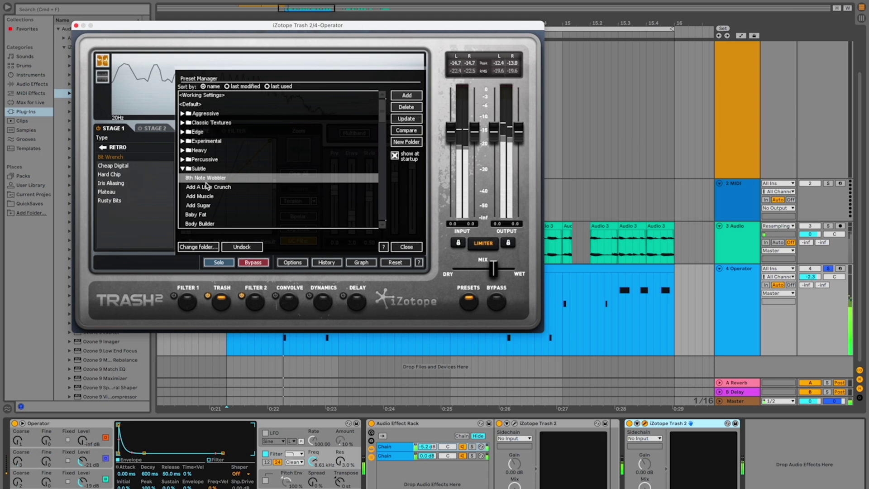
click(216, 187)
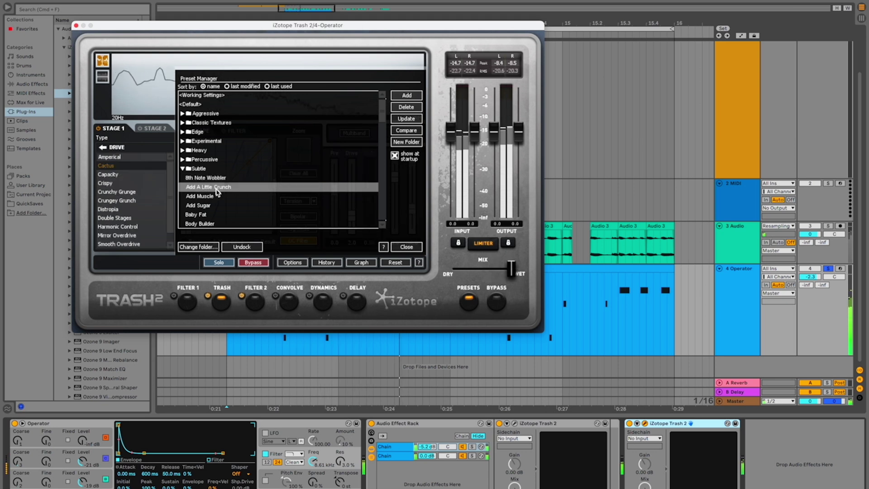
click(218, 197)
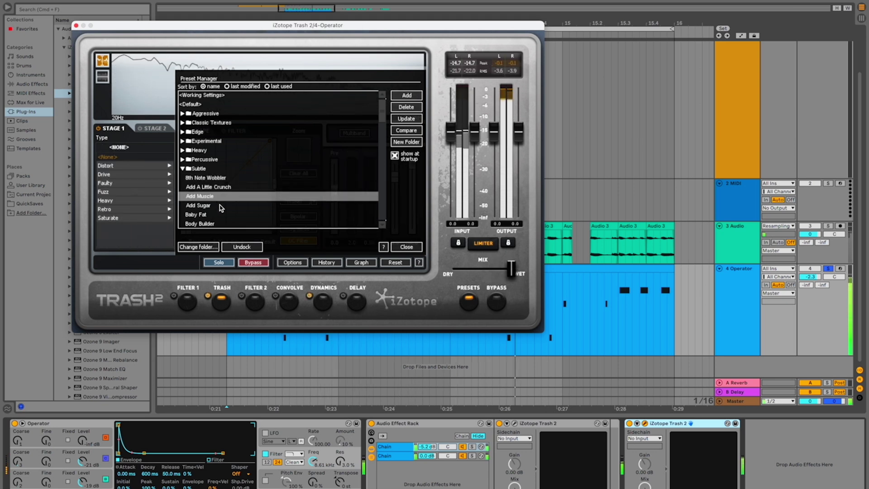
drag(496, 143, 496, 159)
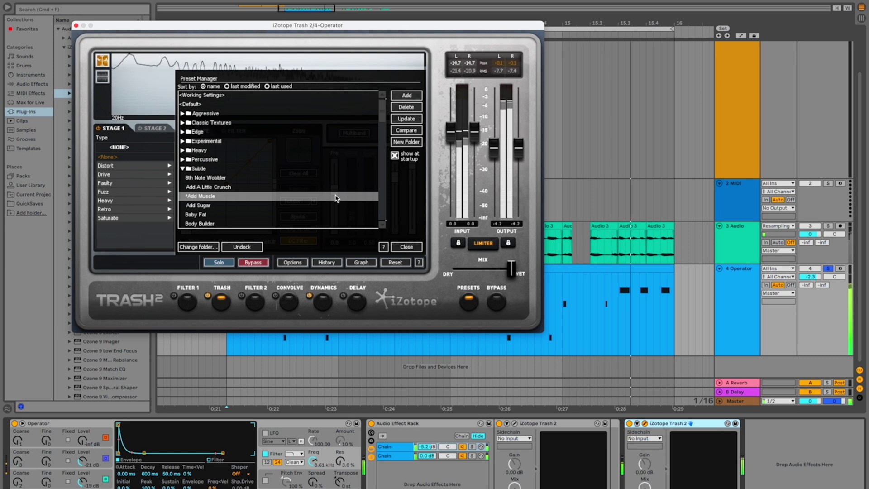
- Audition the Subtle presets Add Sugar and Baby Fat, and load Body Builder
click(305, 209)
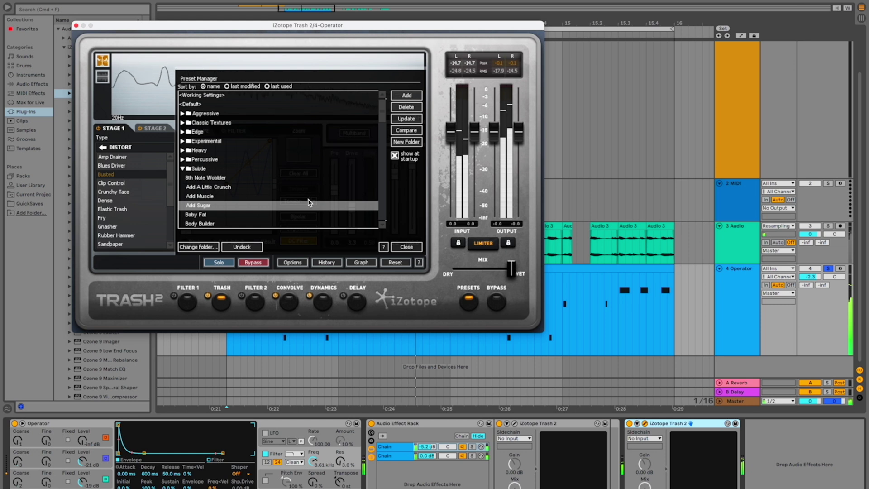
click(306, 215)
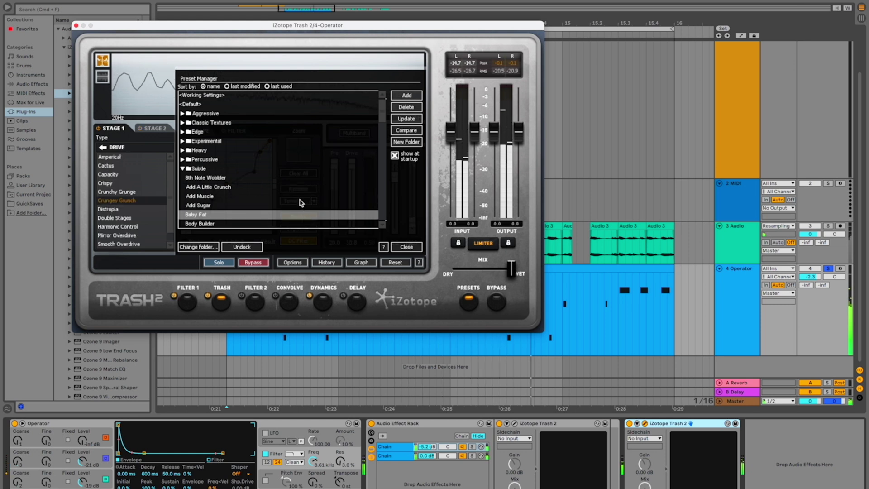
scroll(298, 205, down, 1)
click(297, 206)
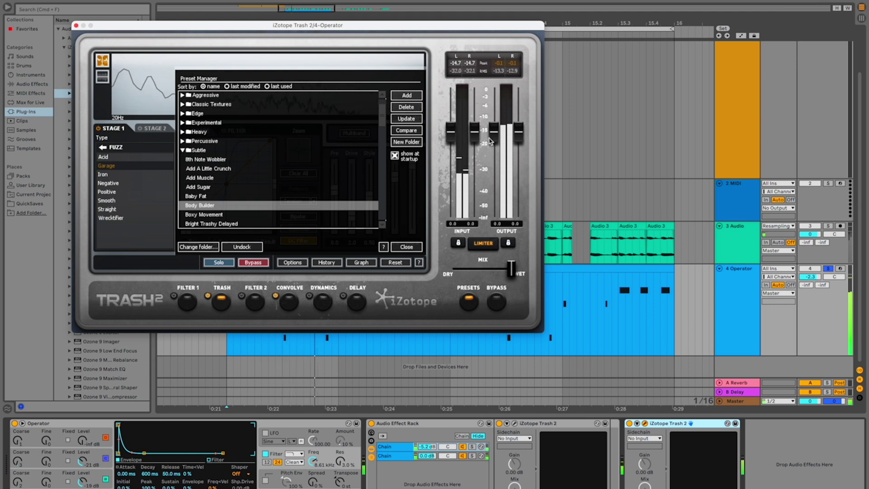
- Lower the Body Builder preset's output to about -2.2 and unsolo the 4 Operator track
drag(485, 141, 492, 148)
click(827, 268)
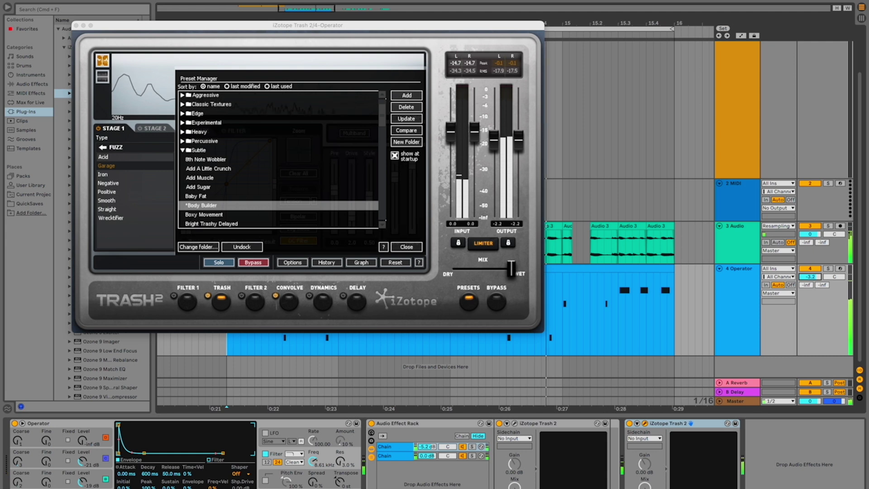
scroll(278, 158, down, 1)
drag(493, 146, 494, 144)
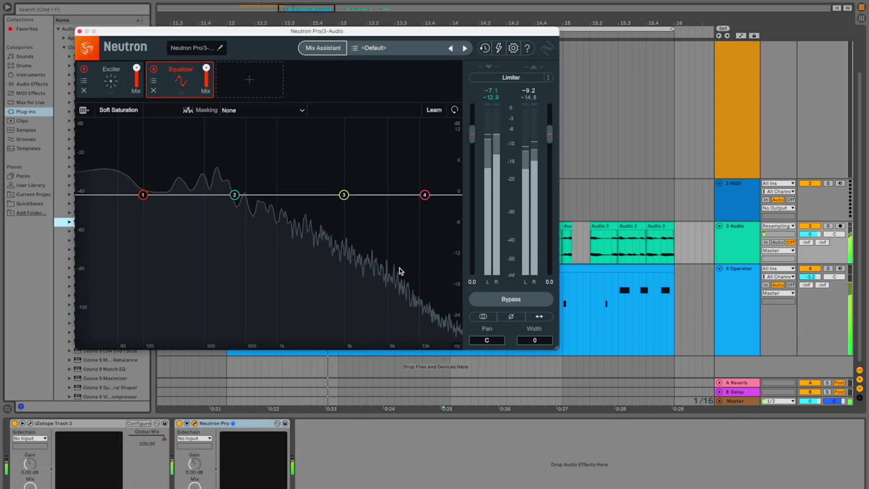
- Boost the 3 Audio track's highs in Neutron Pro's Equalizer, with band 3 at 3851 Hz and 5.9 dB, and unsolo the 4 Operator track
drag(424, 194, 362, 170)
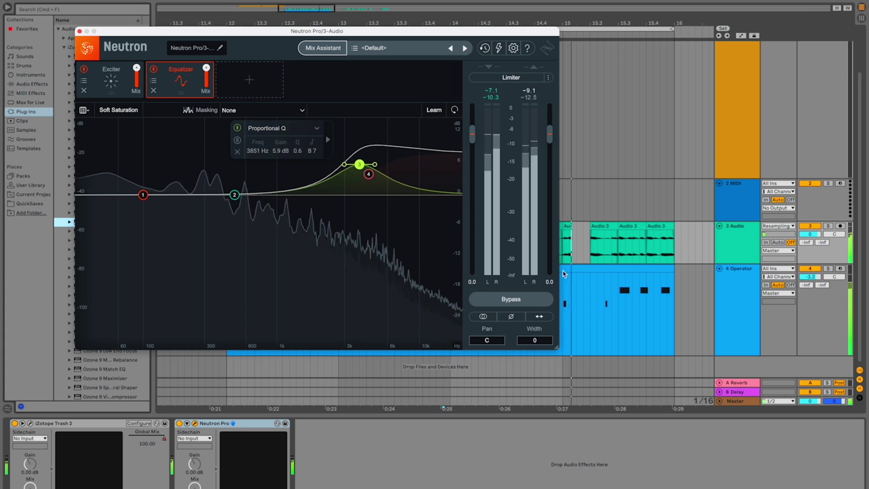
click(601, 312)
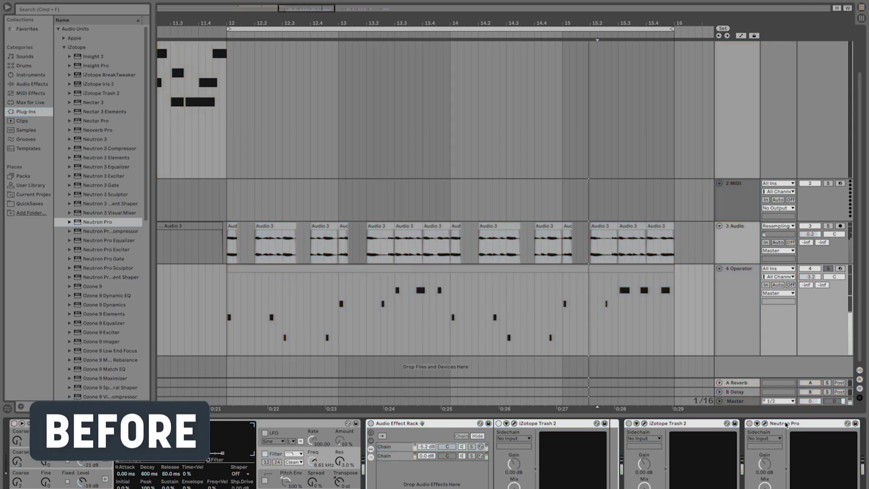
click(828, 270)
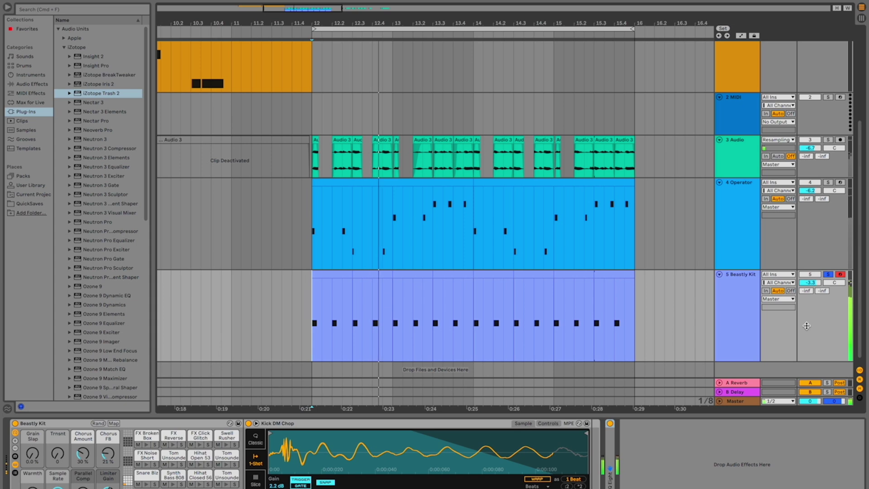
- Add Trash 2 to the 5 Beastly Kit track and load the Icy Scoop preset from the Aggressive folder
key(Return)
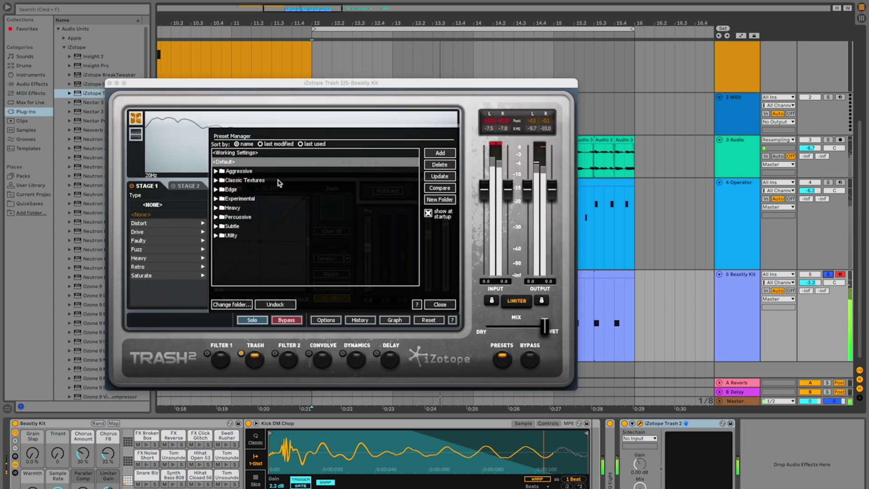
click(216, 171)
drag(417, 178, 408, 206)
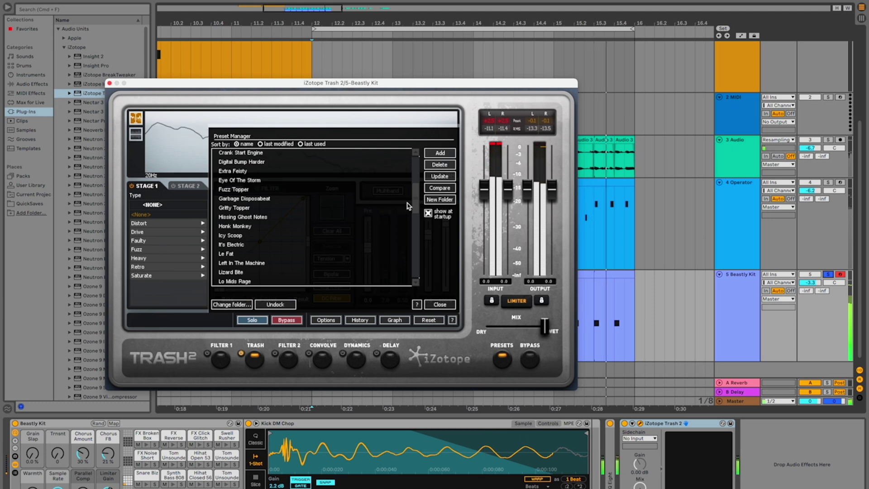
click(277, 237)
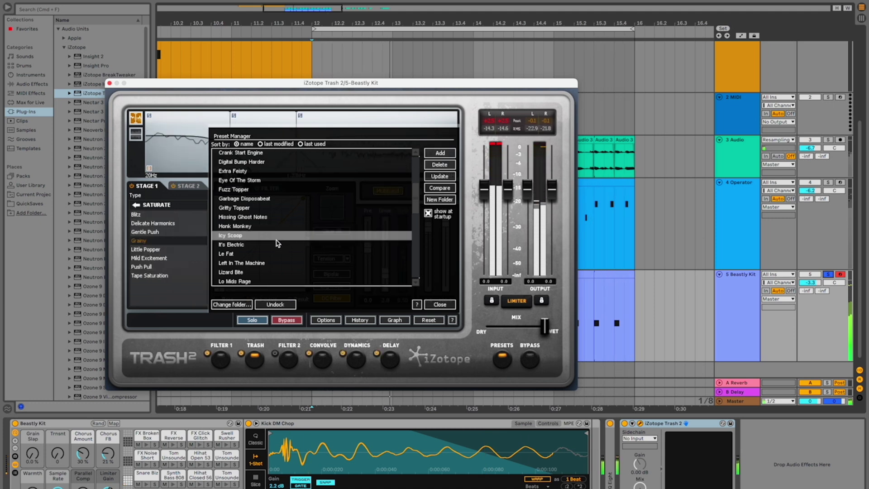
- Compare the Icy Scoop and It's Electric presets with the 5 Beastly Kit track soloed and in the full mix, ending on Icy Scoop
click(277, 246)
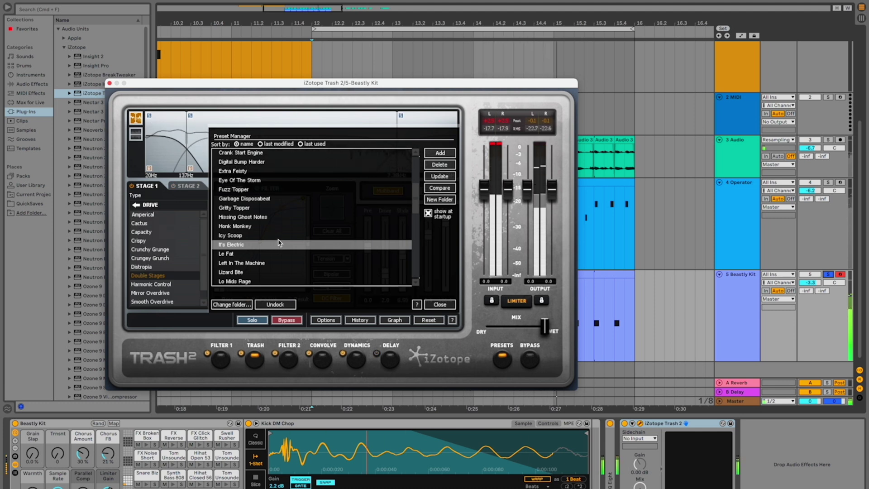
click(278, 235)
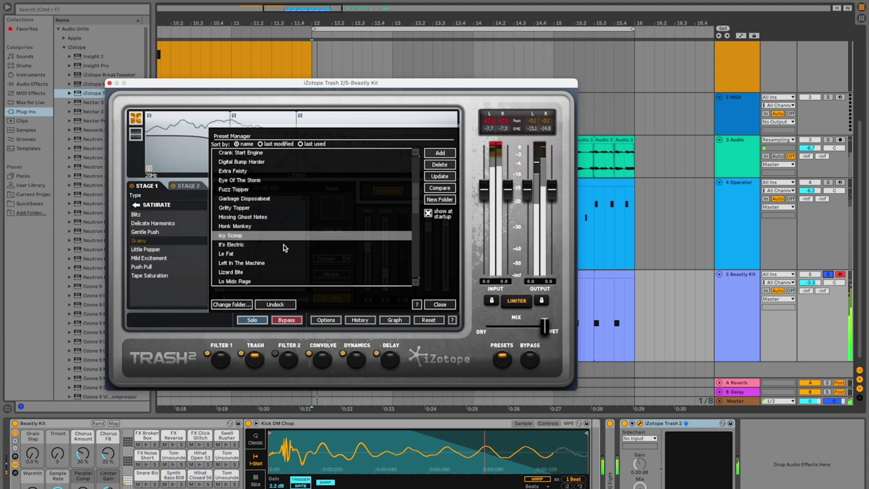
click(284, 246)
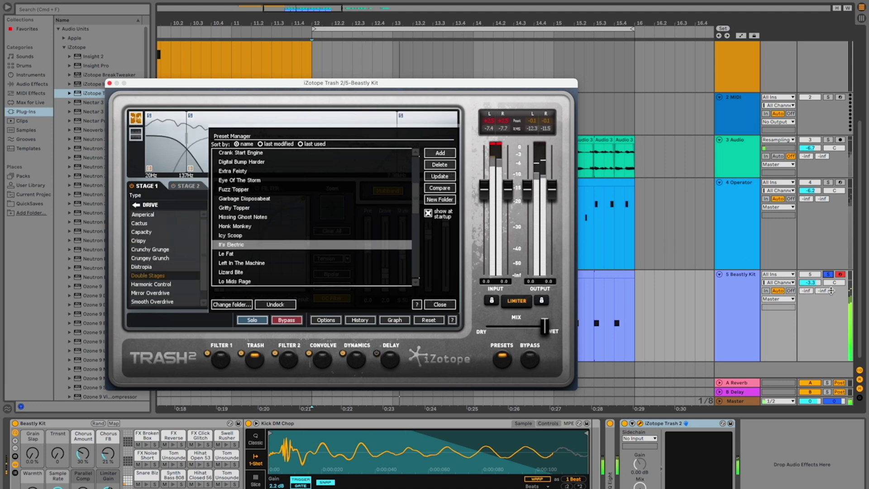
click(828, 274)
click(307, 237)
click(310, 244)
click(312, 238)
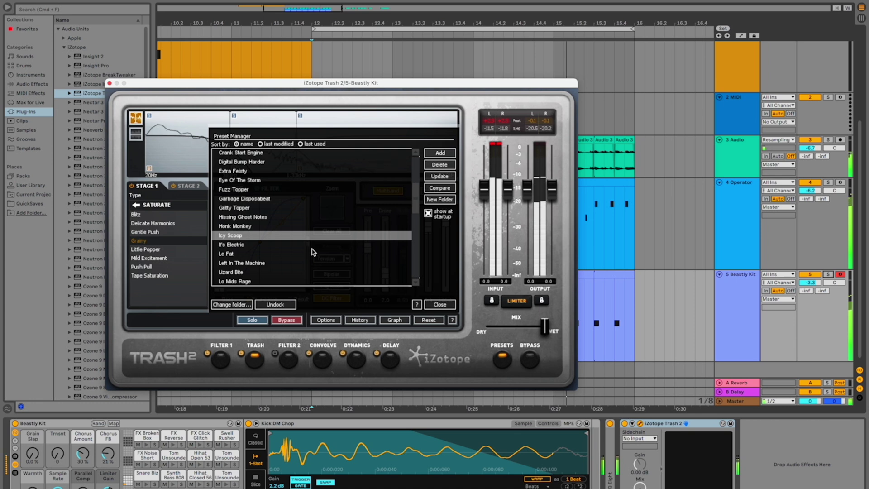
click(312, 244)
click(314, 235)
click(315, 244)
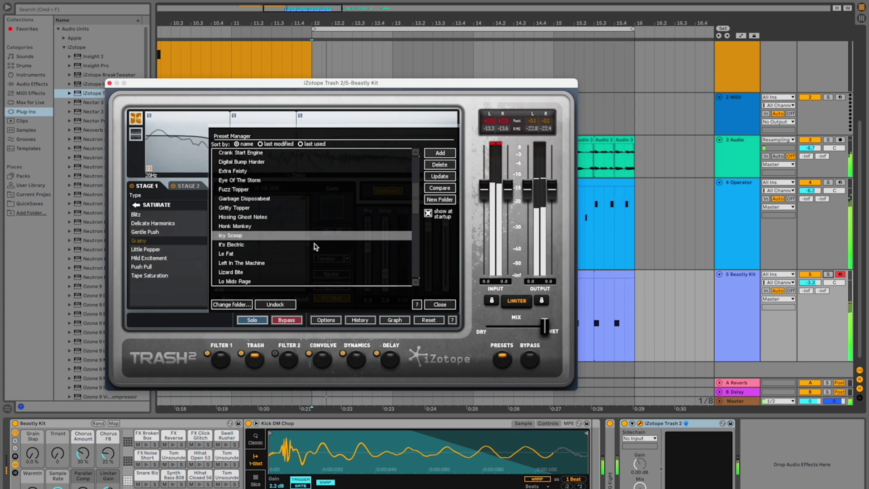
click(315, 245)
click(828, 274)
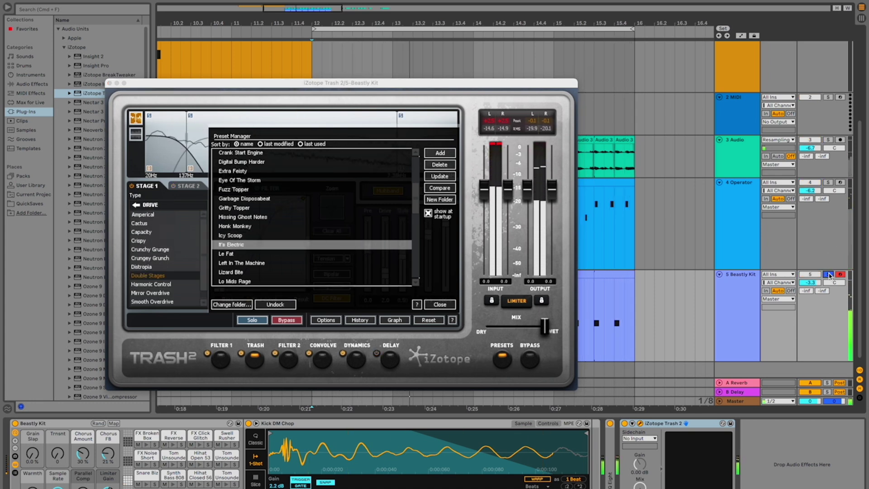
click(252, 236)
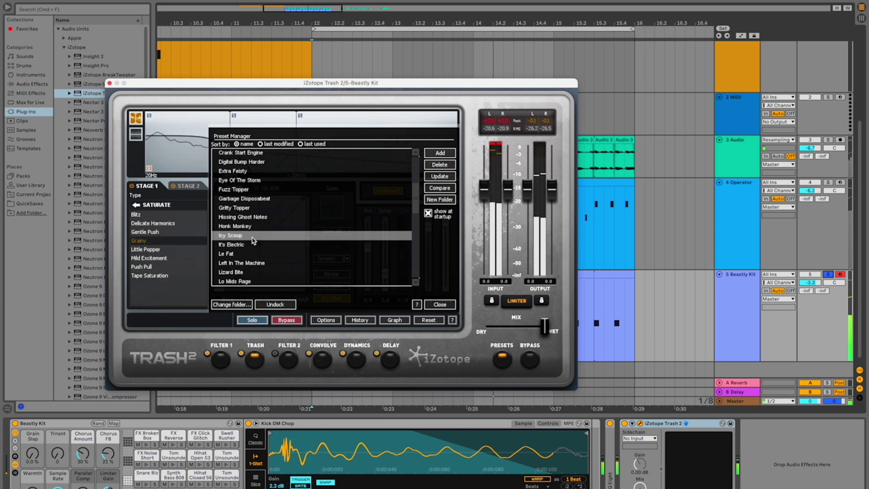
- Group Trash 2 into an Audio Effect Rack, name its chain Icy Scoop and duplicate that chain
click(676, 427)
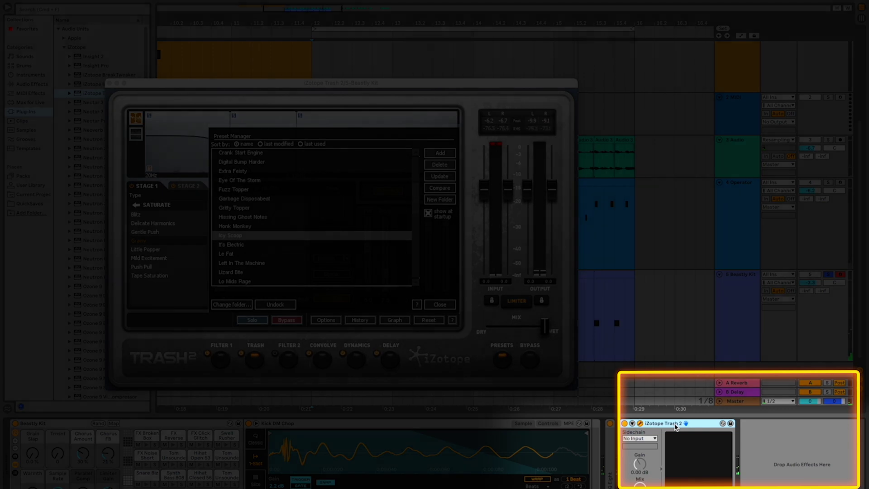
key(super+g)
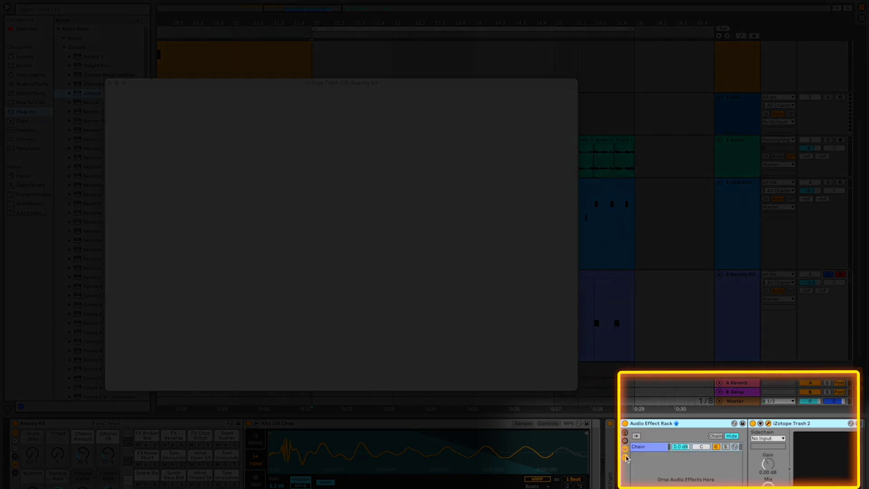
click(768, 424)
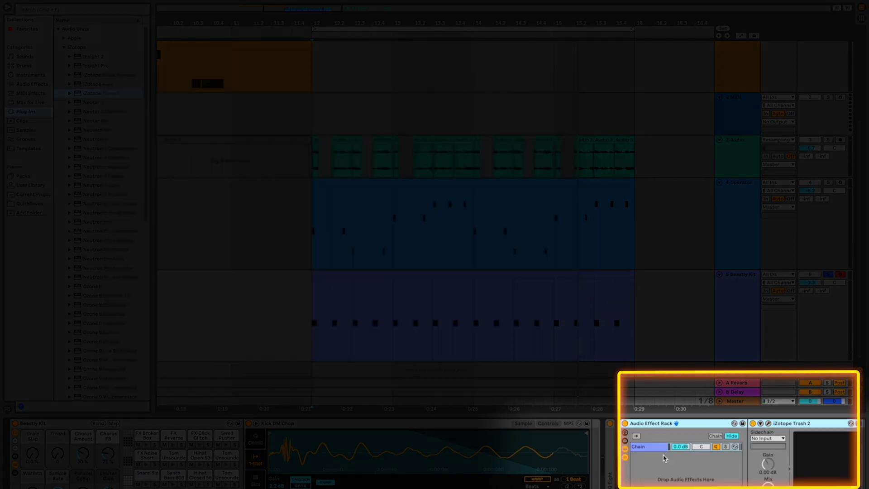
click(650, 452)
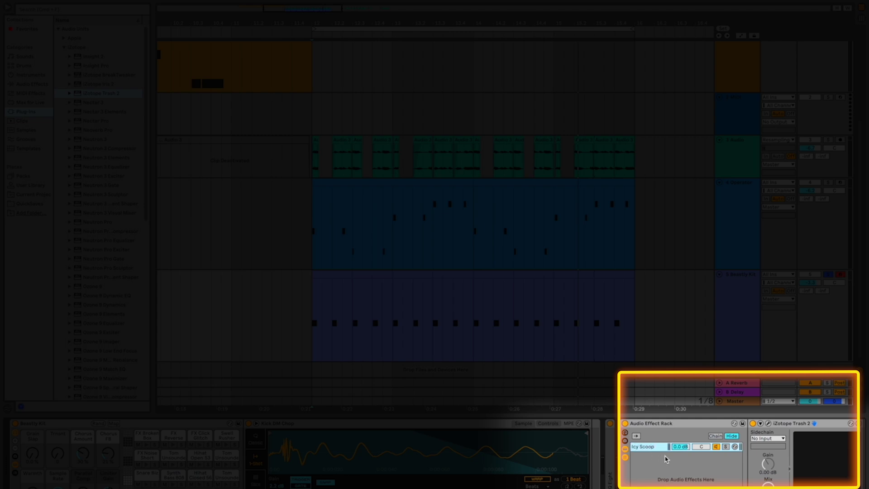
right_click(652, 451)
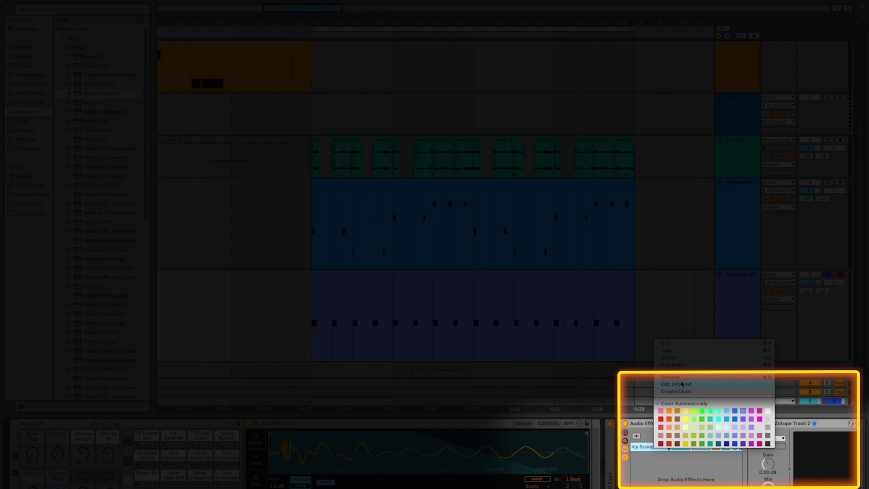
key(super+d)
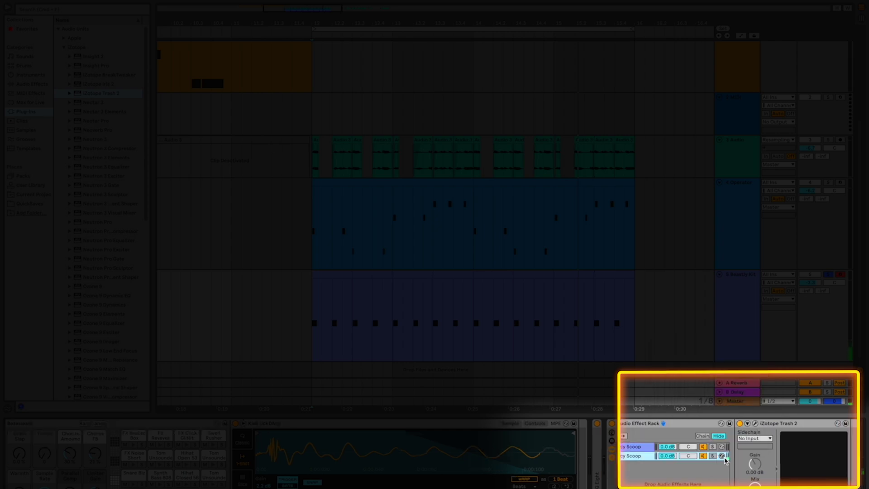
- Load the It's Electric preset in the duplicated chain's Trash 2 and rename that chain It's Electric
click(754, 424)
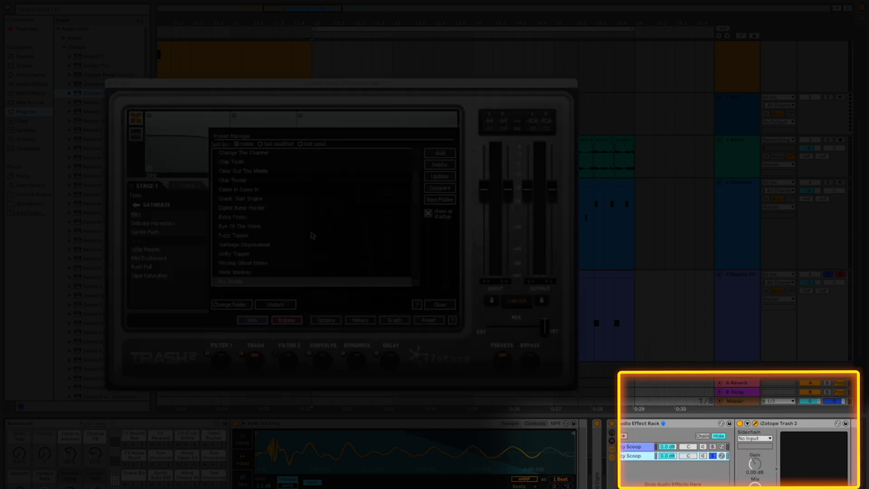
scroll(416, 203, down, 2)
click(276, 274)
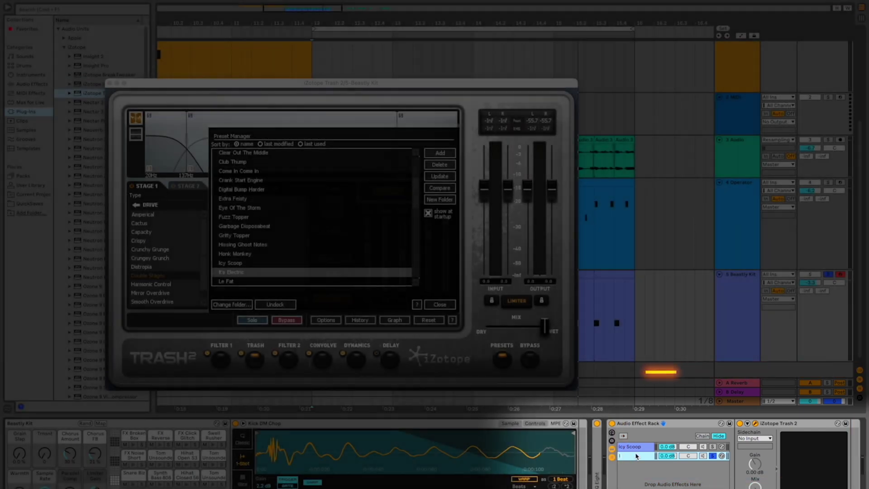
click(635, 456)
click(661, 483)
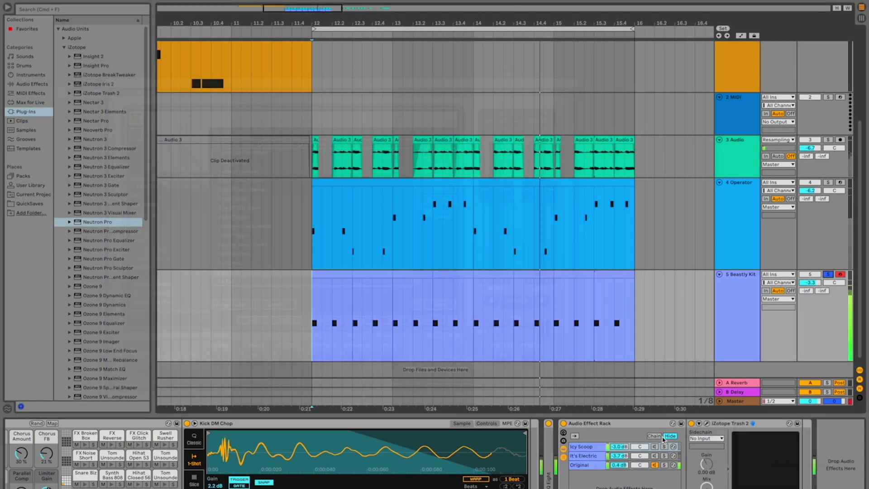
- Show the Icy Scoop chain's Speaker On automation and draw it on at beats 2 and 4 of bar 12
right_click(656, 454)
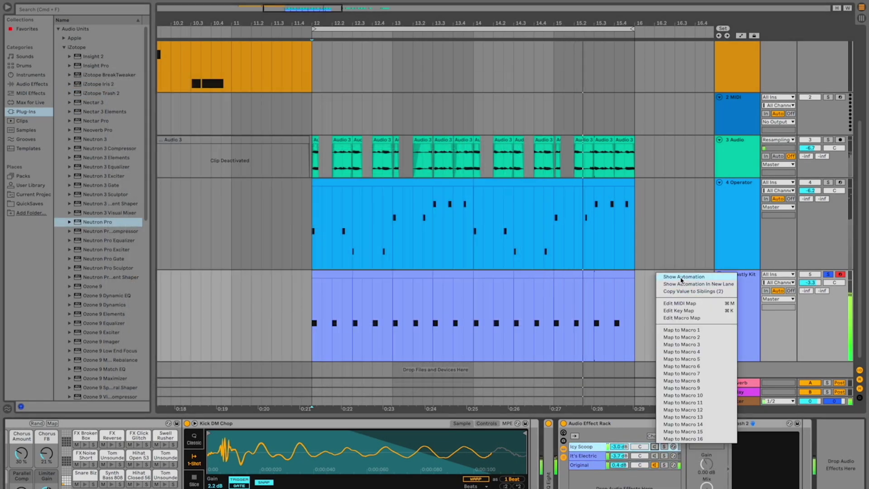
click(670, 274)
click(349, 298)
click(381, 299)
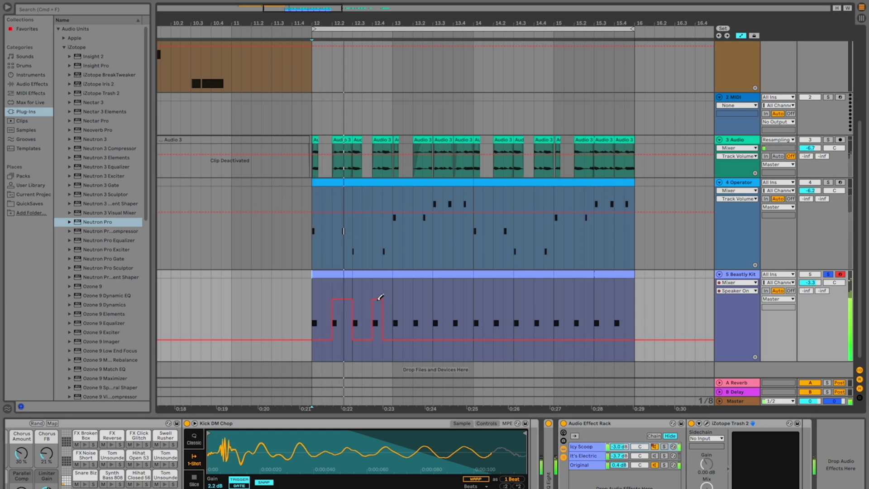
click(387, 340)
key(b)
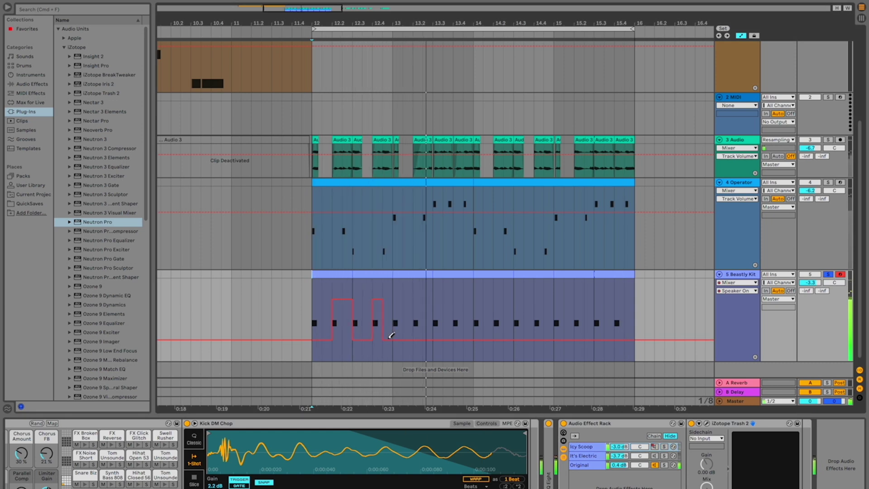
- Duplicate the bar 12 Speaker On automation across bars 13 to 15 and vary the lengths of some on sections
drag(392, 309, 330, 302)
key(super+d)
key(super+d)
key(super+d)
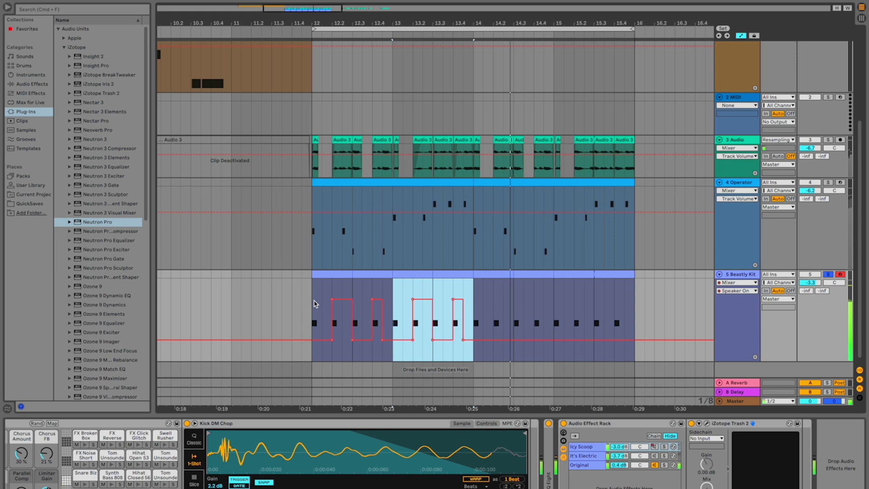
click(631, 299)
click(347, 335)
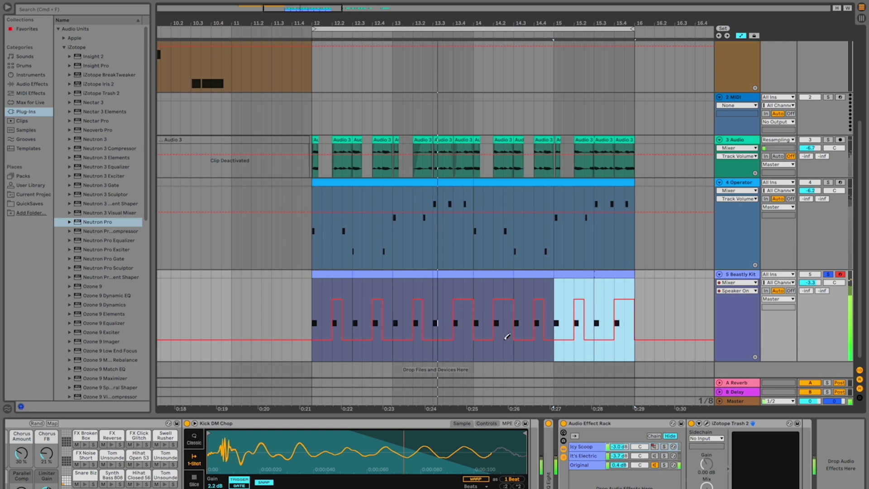
click(514, 337)
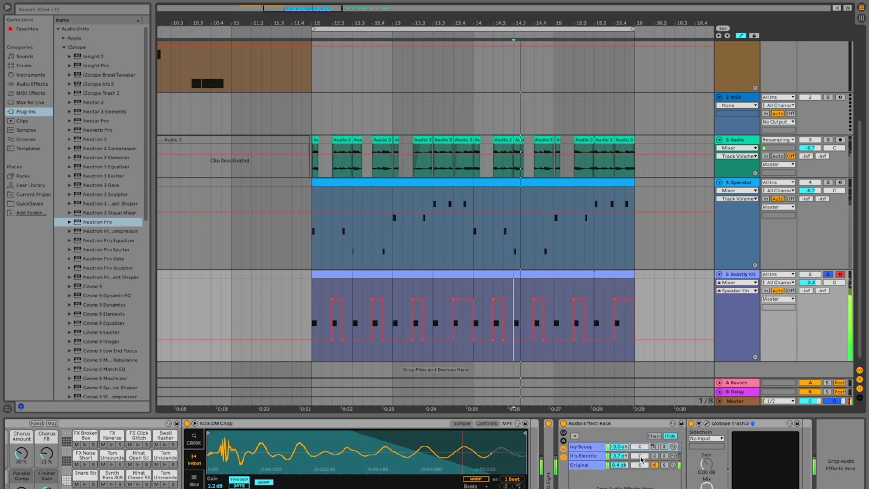
- Show the It's Electric chain's Speaker On automation and draw it on over beat 4 of bars 12 to 15
right_click(641, 459)
click(669, 281)
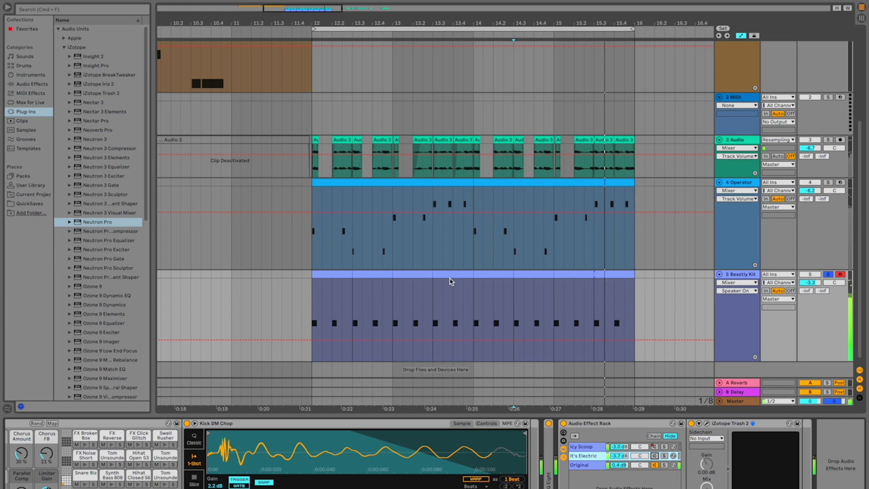
click(375, 298)
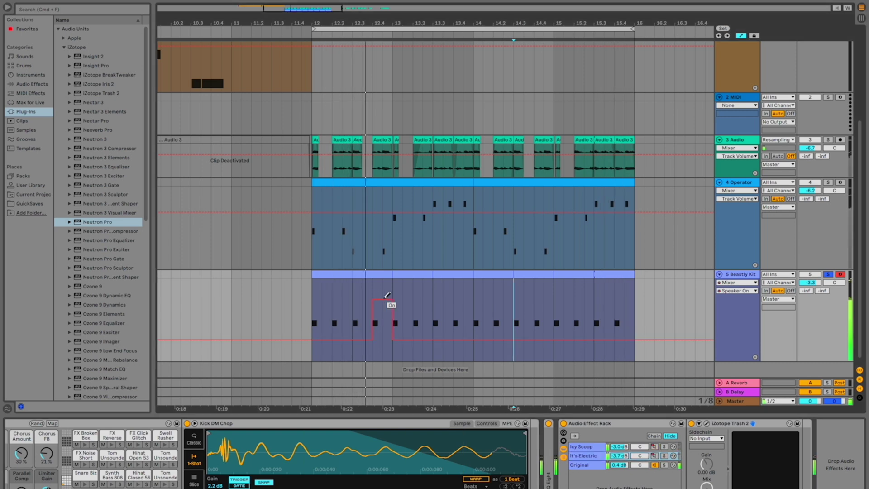
click(457, 300)
click(541, 300)
click(615, 300)
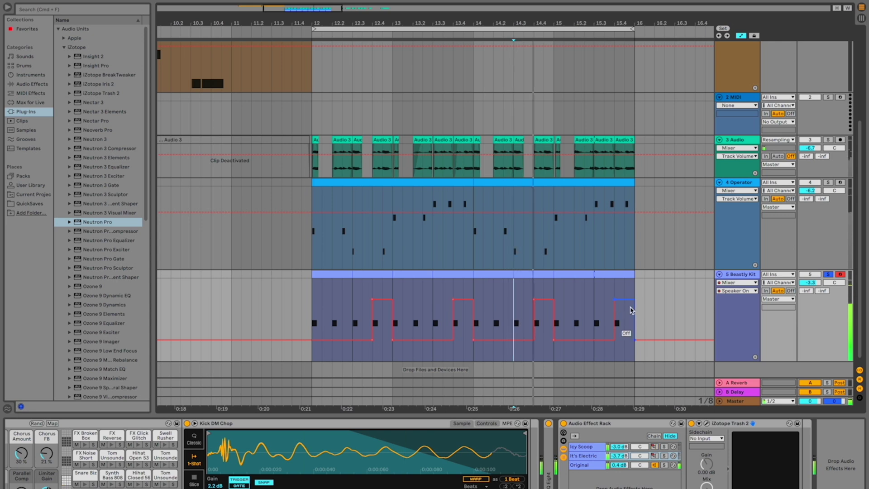
- Open the It's Electric chain's Trash 2 and show the Classic Textures impulse responses in its Convolve module
click(707, 424)
click(198, 255)
click(198, 246)
click(136, 218)
click(184, 241)
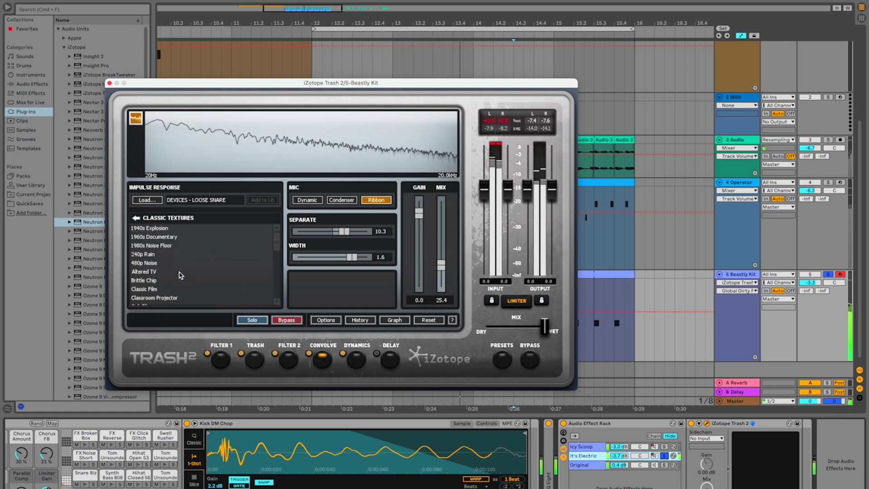
- Audition Classic Textures impulse responses, including 240p Rain, 1960s Documentary and Handheld
click(181, 272)
click(184, 254)
click(194, 238)
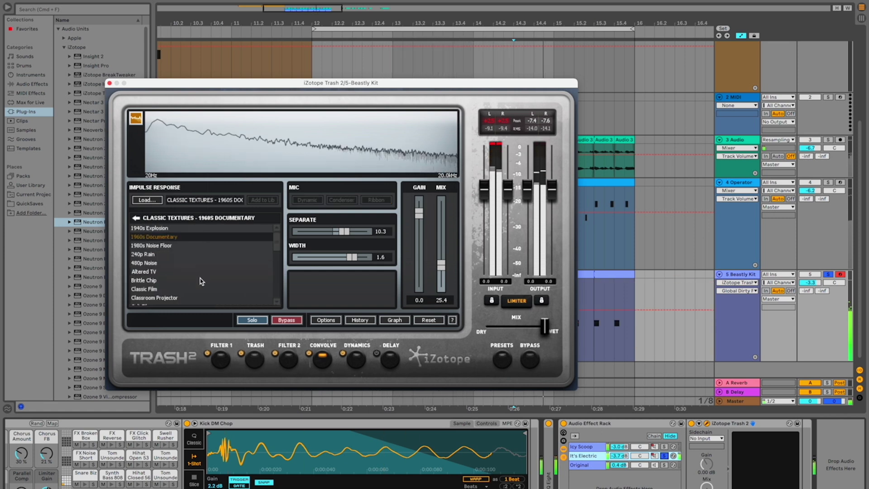
click(199, 297)
scroll(202, 290, down, 2)
click(208, 283)
scroll(210, 278, down, 3)
scroll(215, 272, down, 1)
click(216, 263)
click(212, 279)
scroll(213, 283, down, 10)
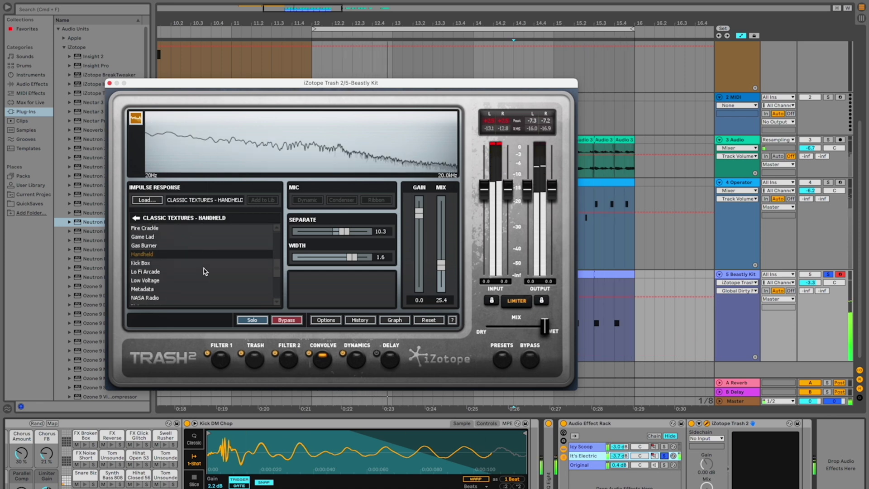
- Load the Bright impulse response from the Tone category and unsolo the 5 Beastly Kit track
click(215, 294)
scroll(216, 289, down, 2)
click(192, 241)
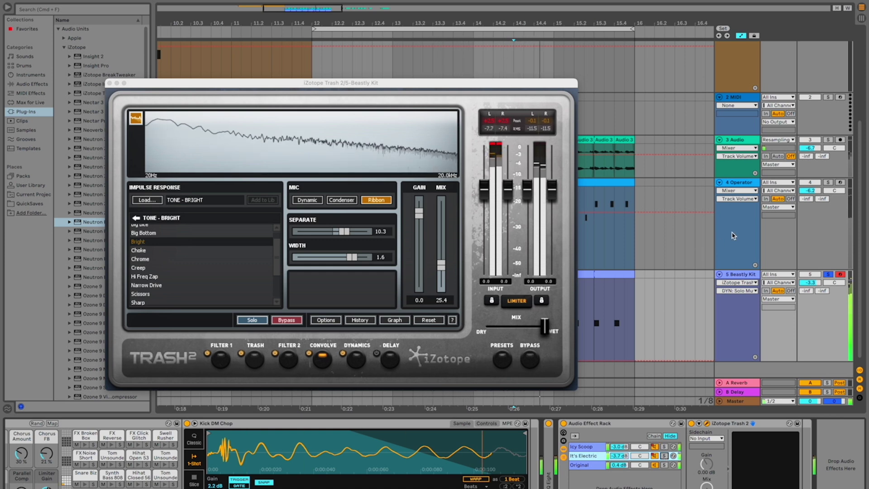
click(827, 274)
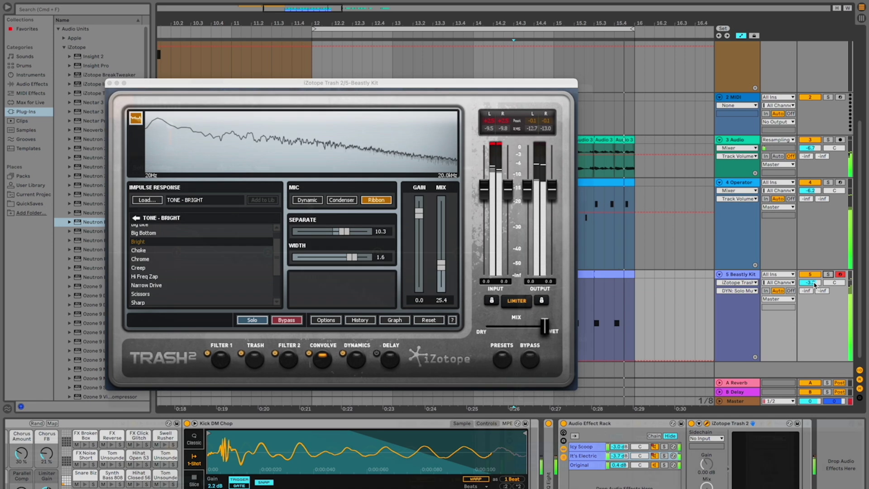
- Add Neutron Pro to the 5 Beastly Kit track and boost its highs with an Equalizer band at 7778 Hz and 5.0 dB
double_click(93, 222)
drag(271, 252, 409, 219)
scroll(407, 218, down, 5)
drag(401, 218, 437, 229)
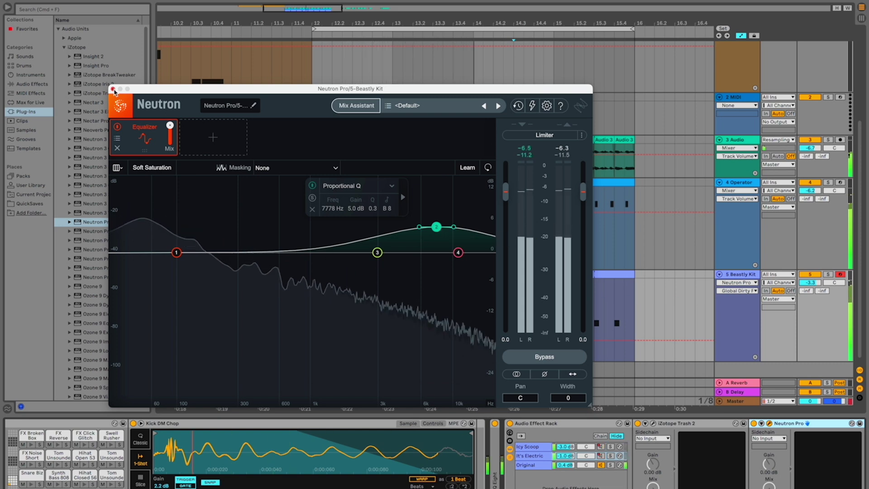
click(113, 89)
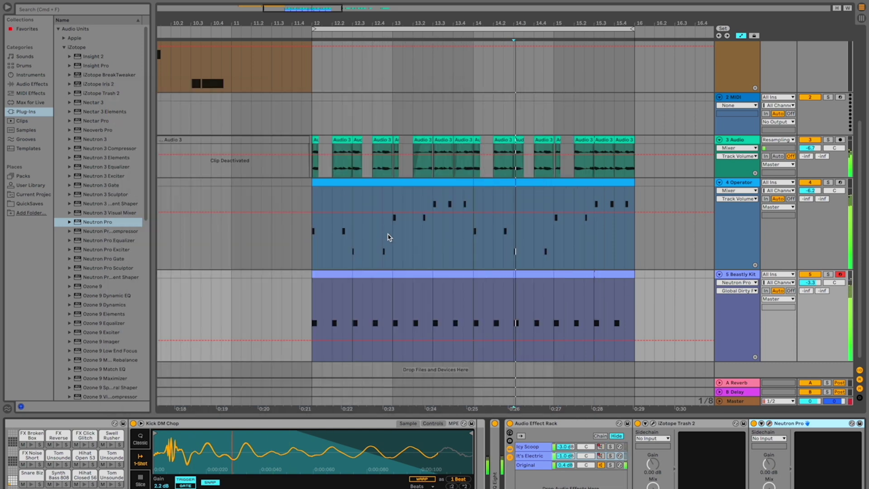
- Compare the 5 Beastly Kit track with its Audio Effect Rack bypassed and enabled
click(446, 425)
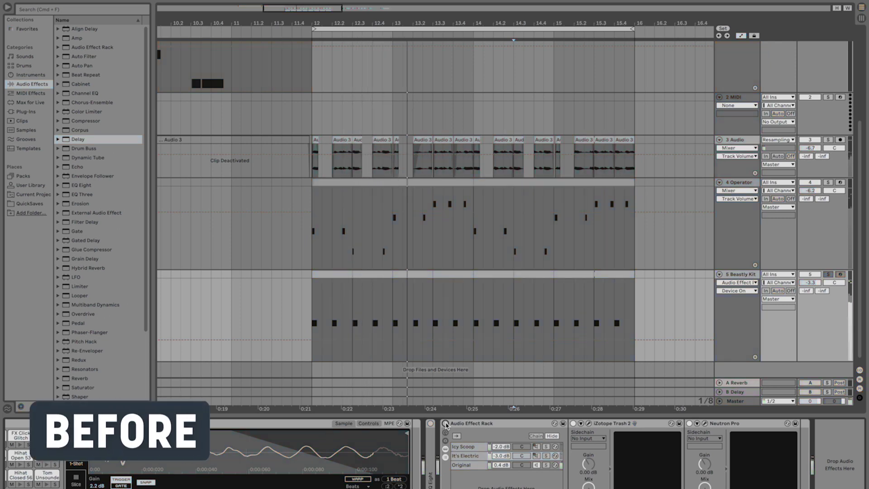
click(446, 424)
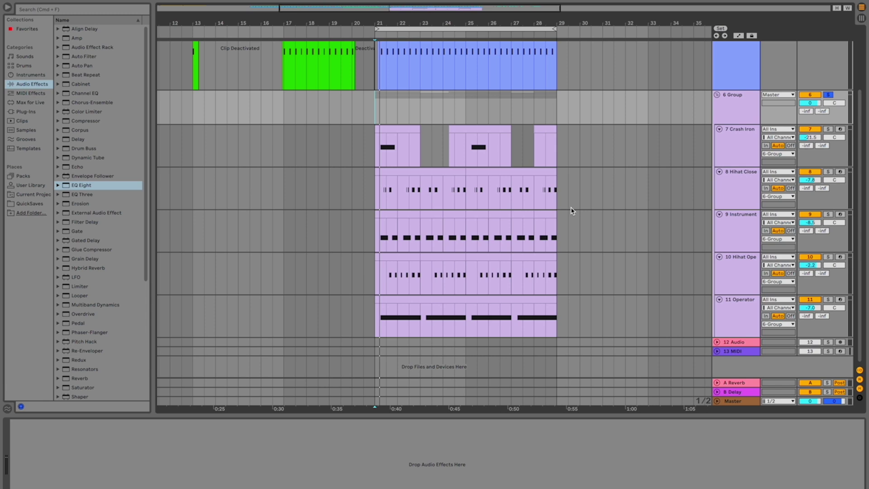
- Play back the soloed 6 Group from bar 21
key(space)
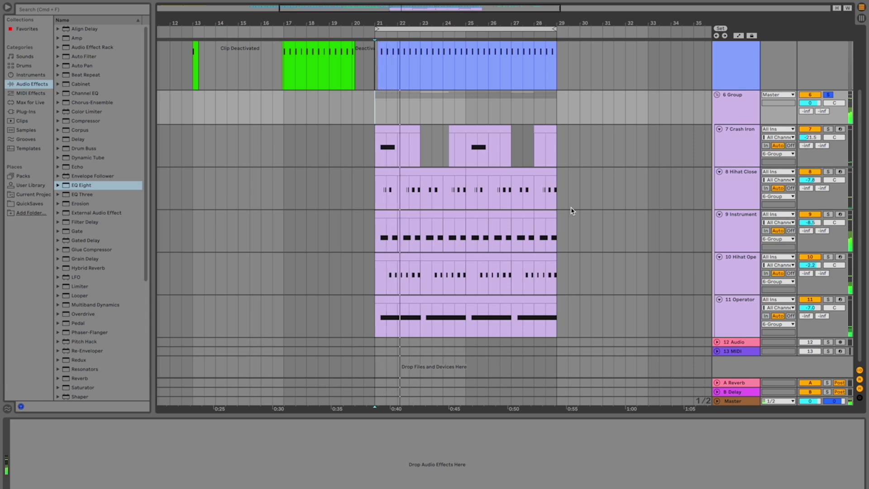
- Compare the 6 Group with the full mix by toggling its solo, and solo the 7 Crash Iron track
click(827, 95)
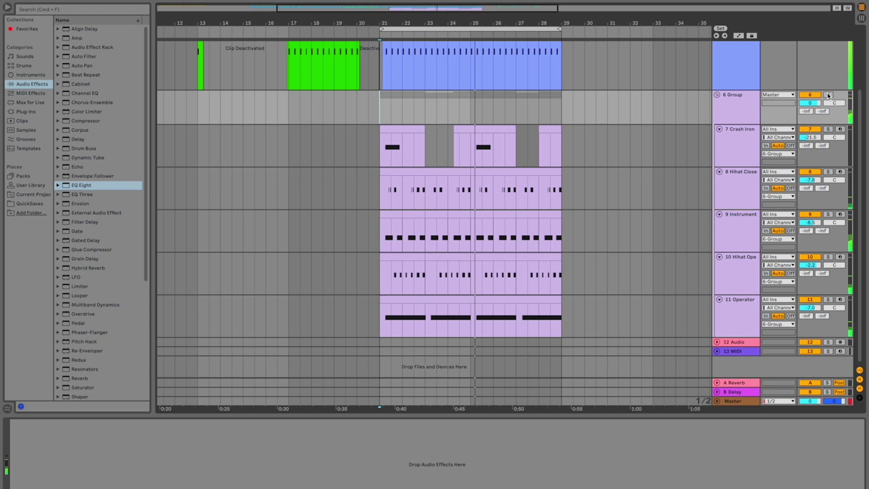
click(828, 94)
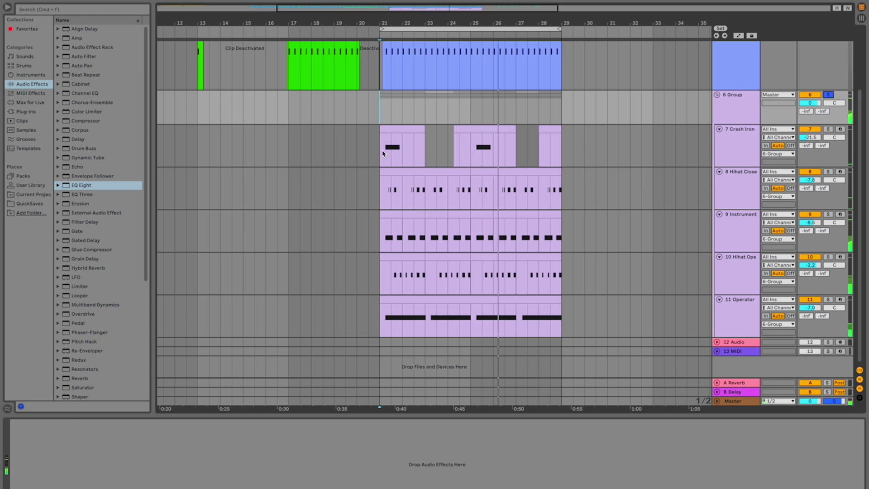
click(829, 131)
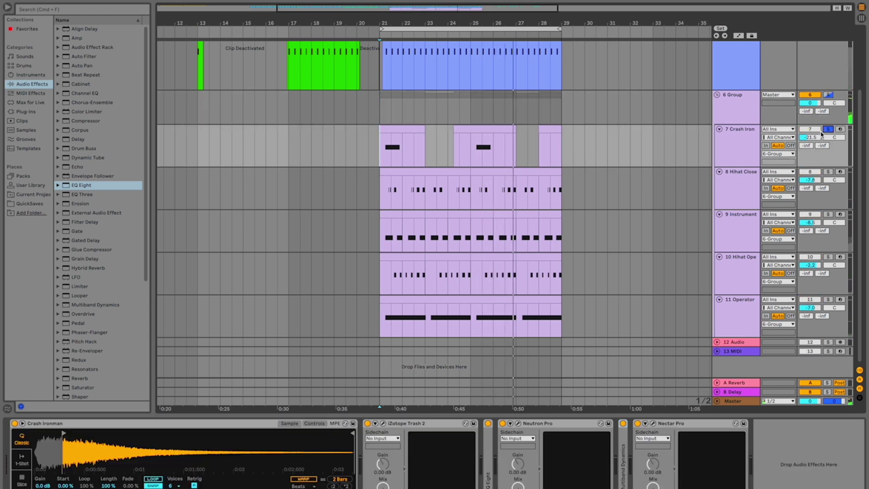
- Enable the Trash and Convolve modules in Trash 2 on the 7 Crash Iron track
click(382, 424)
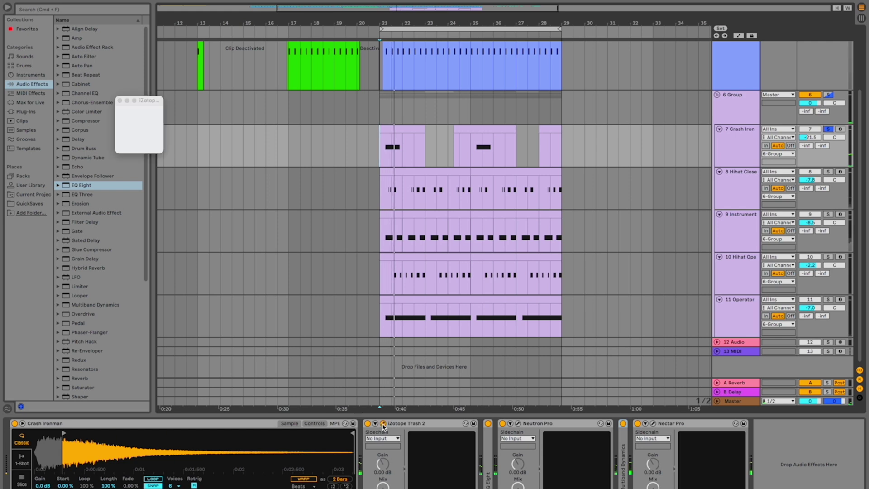
click(253, 371)
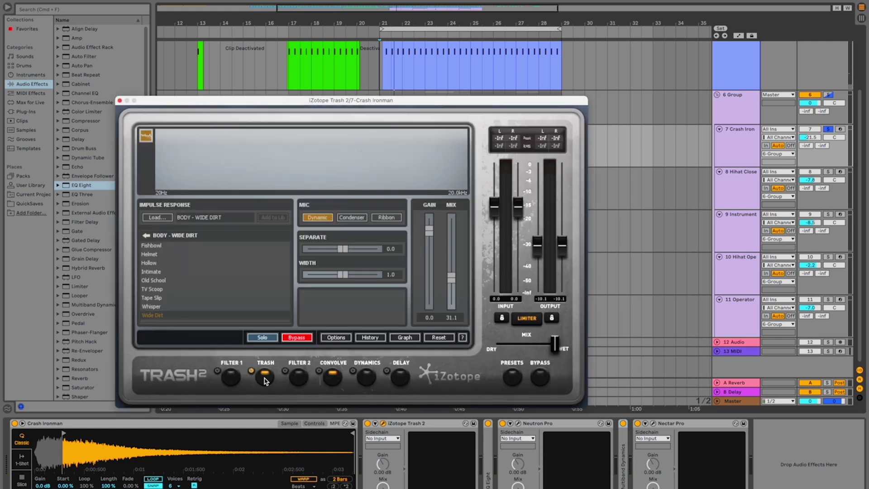
click(265, 378)
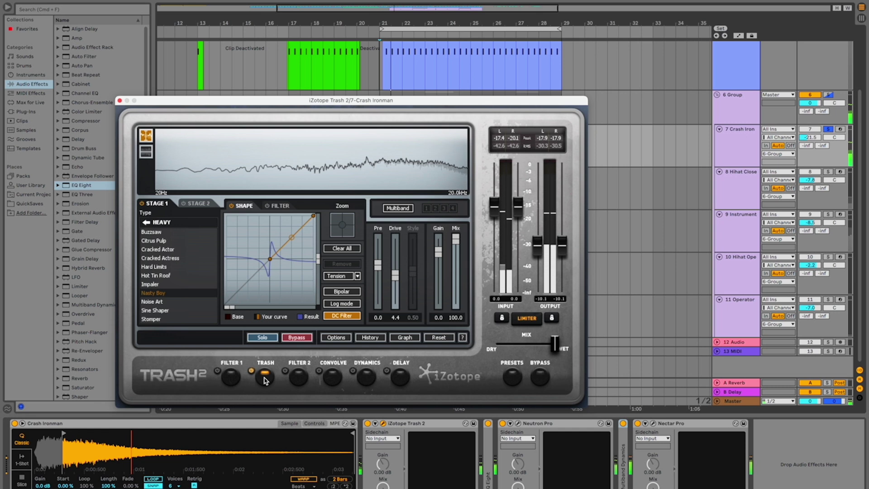
click(333, 376)
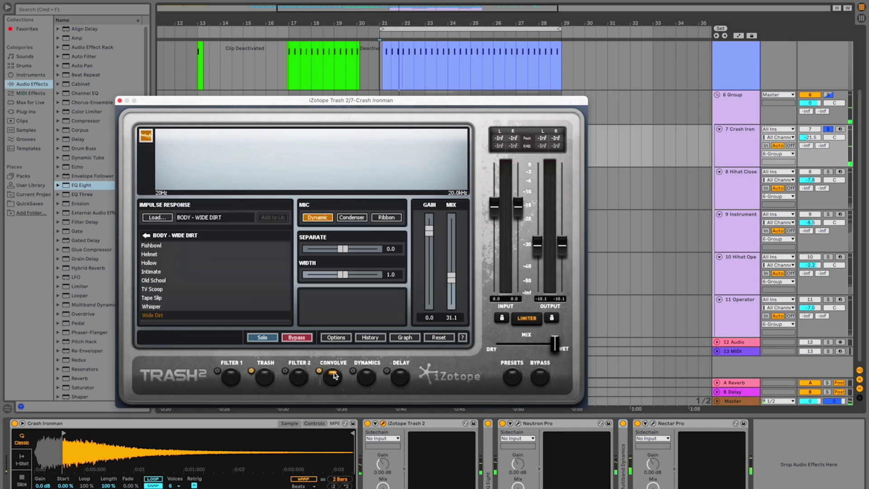
click(383, 423)
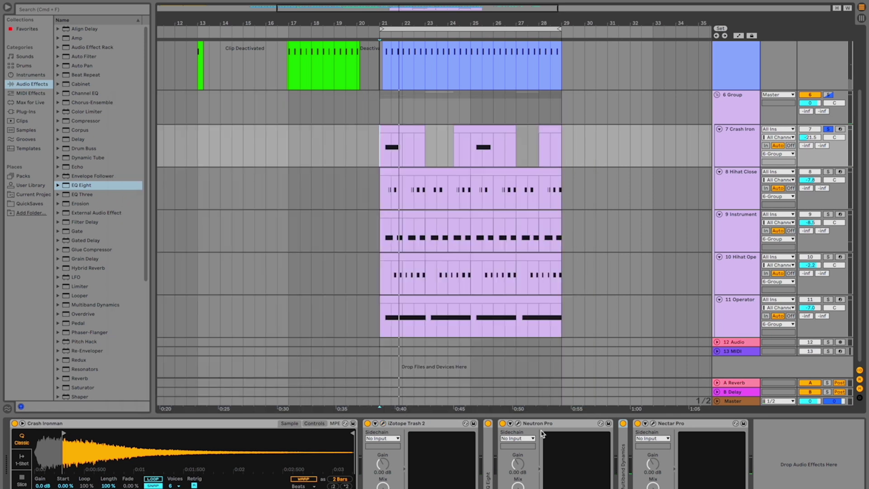
- Enable the Equalizer and Exciter modules in Neutron Pro and a module in Nectar Pro on the 7 Crash Iron track
click(518, 423)
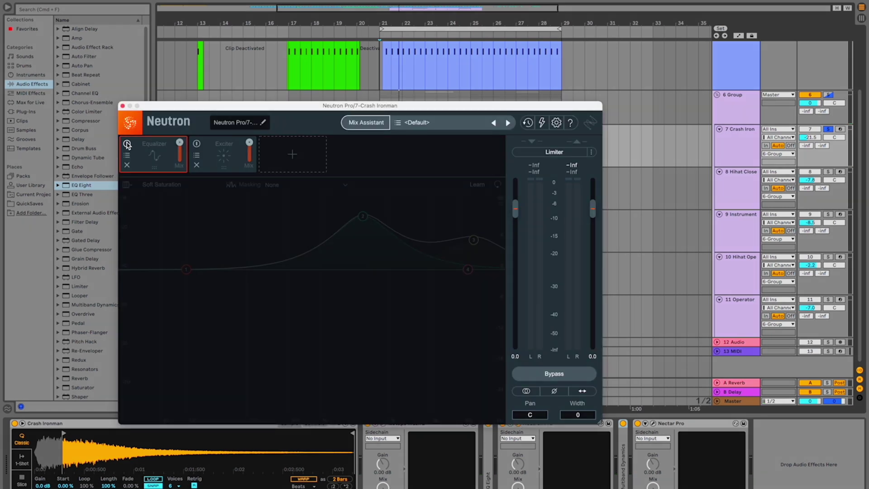
click(127, 144)
click(197, 144)
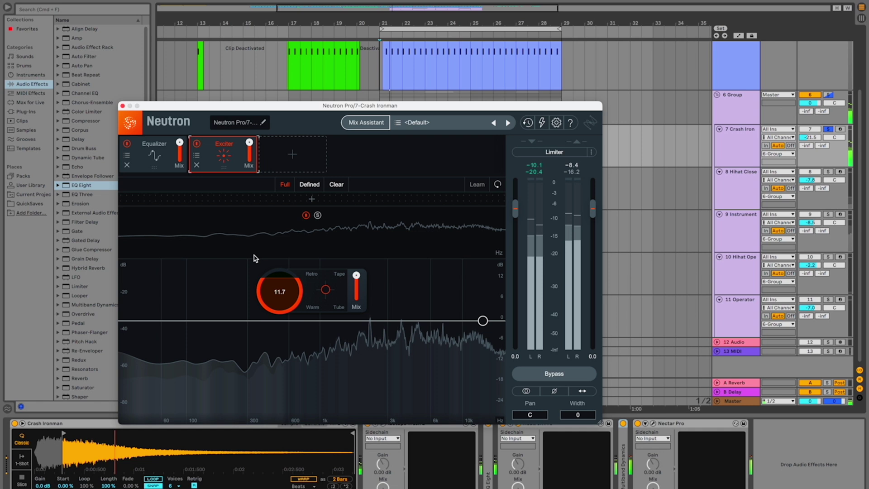
click(518, 424)
click(653, 423)
click(202, 150)
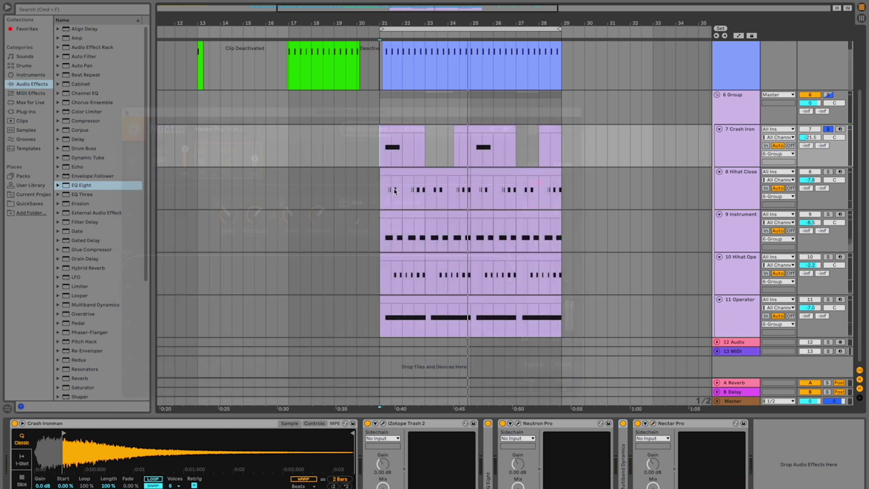
- Select the 8 Hihat Close track and open its Trash 2 while starting playback
click(601, 187)
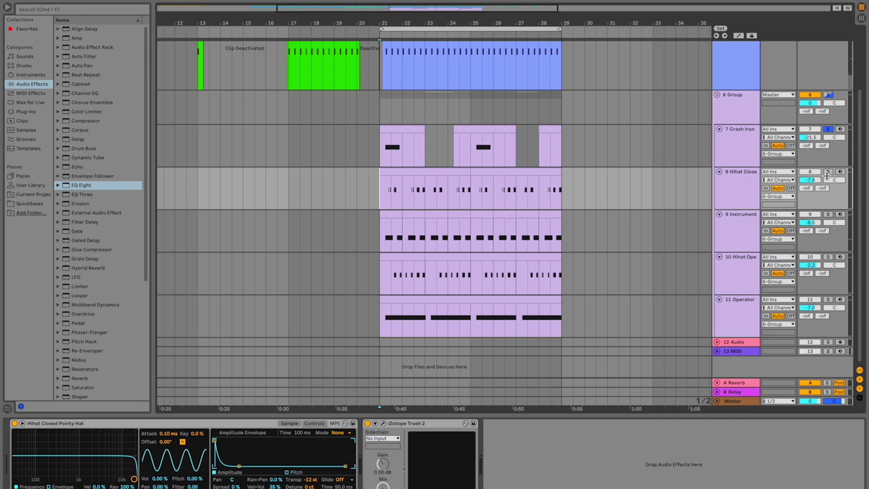
key(space)
click(384, 423)
- Enable the Trash module in Trash 2 on the 10 Hihat Open 909 track and close the plug-in
click(383, 423)
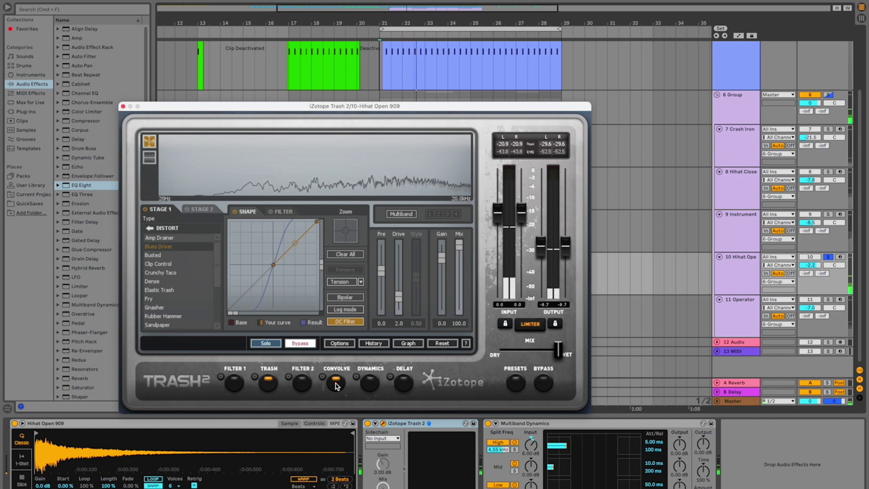
click(268, 380)
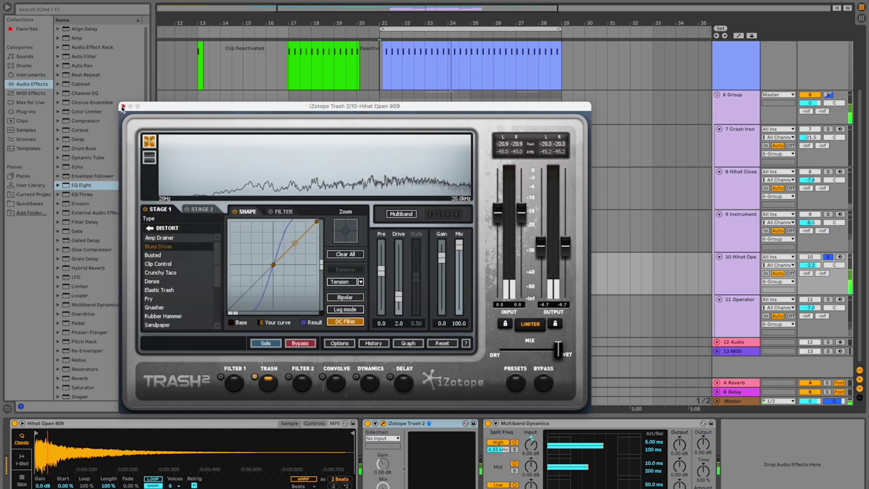
click(122, 107)
- Solo the 11 Operator track and enable the Convolve module in its Trash 2
click(827, 299)
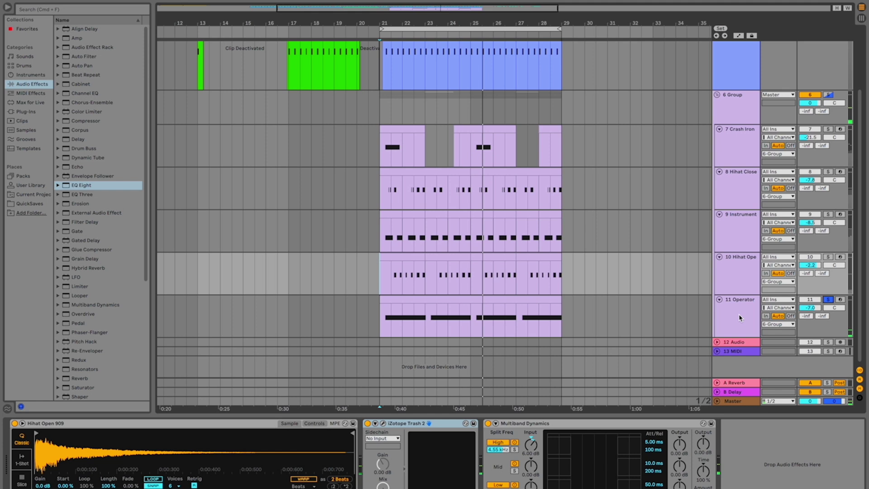
click(740, 318)
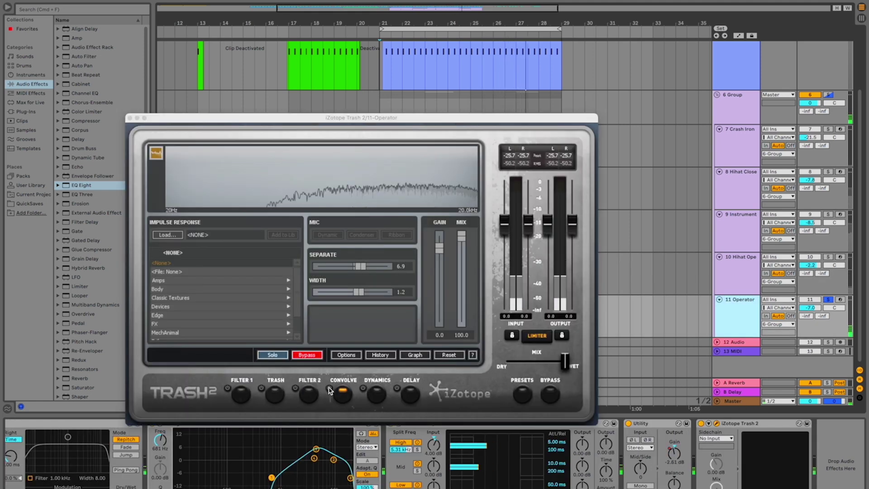
click(329, 387)
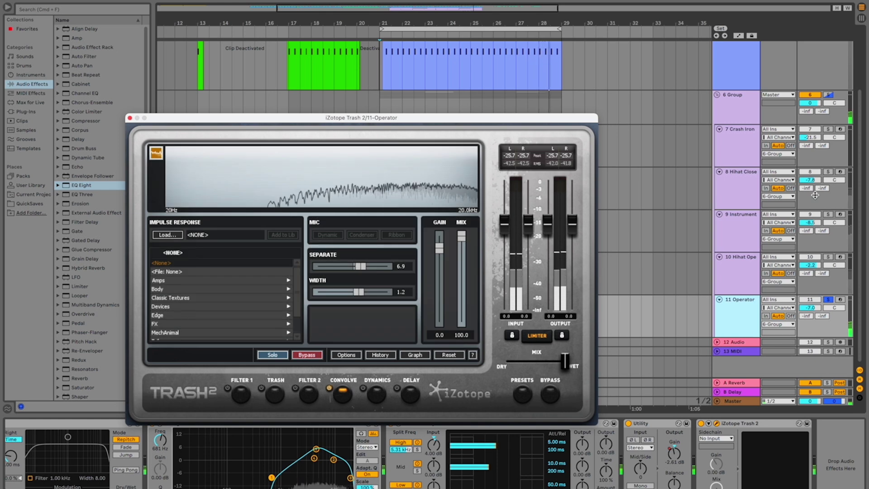
- Play the whole 6 Group soloed, close the Trash 2 window, and unsolo the group to hear the full mix
click(828, 94)
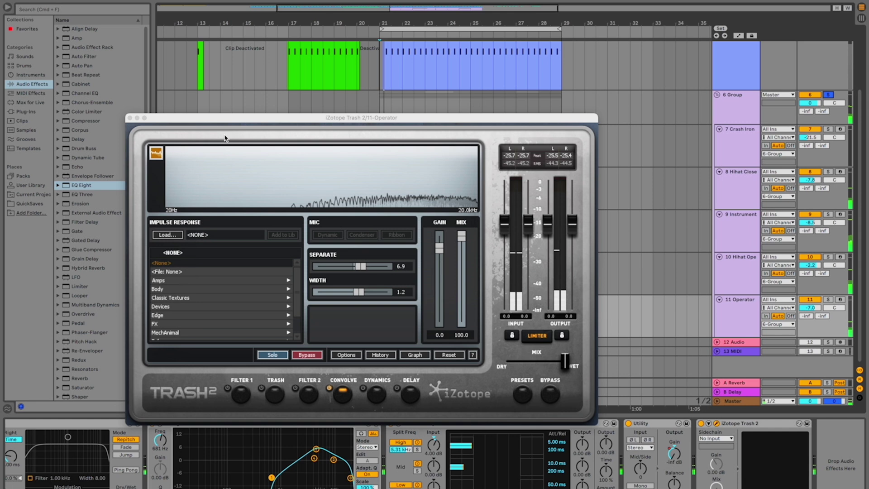
key(super+alt+p)
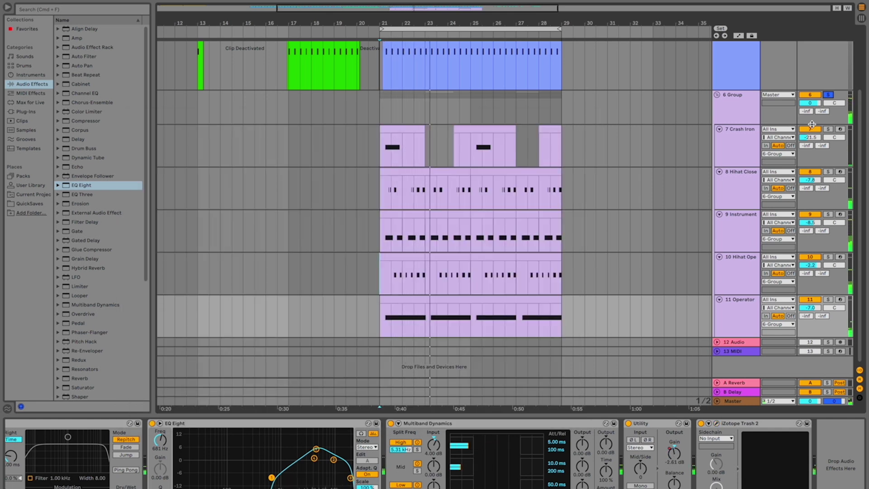
click(828, 95)
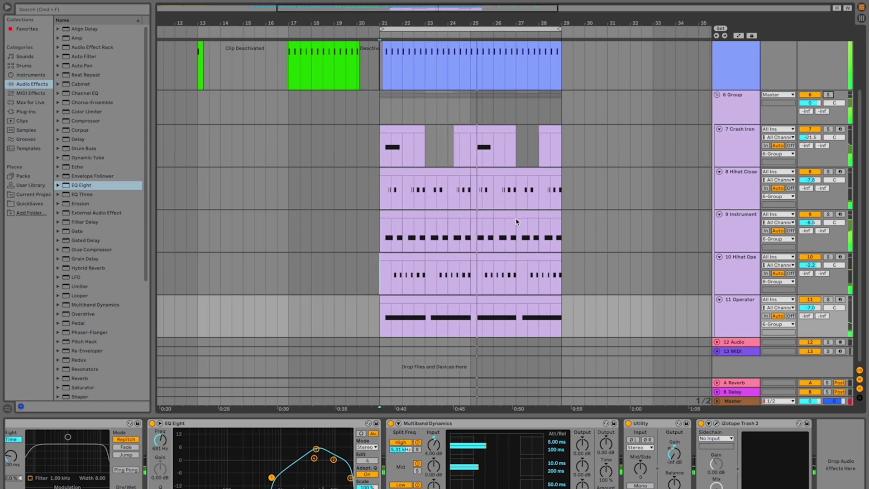
scroll(517, 222, up, 5)
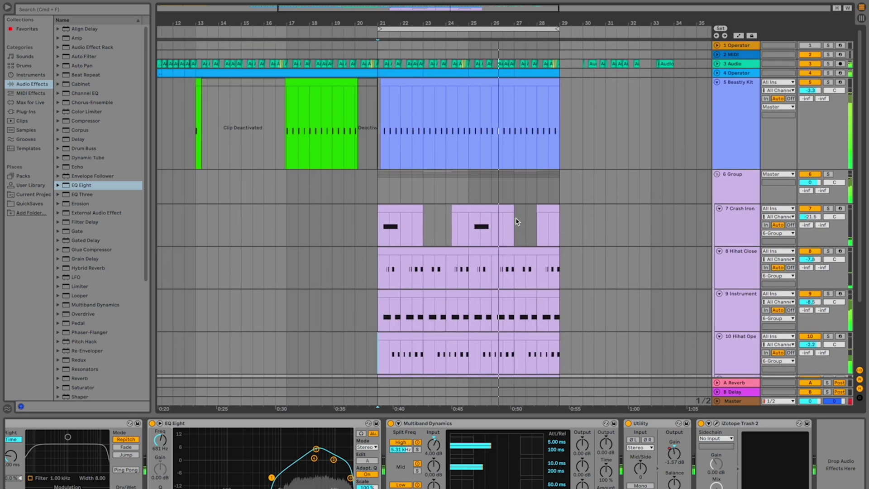